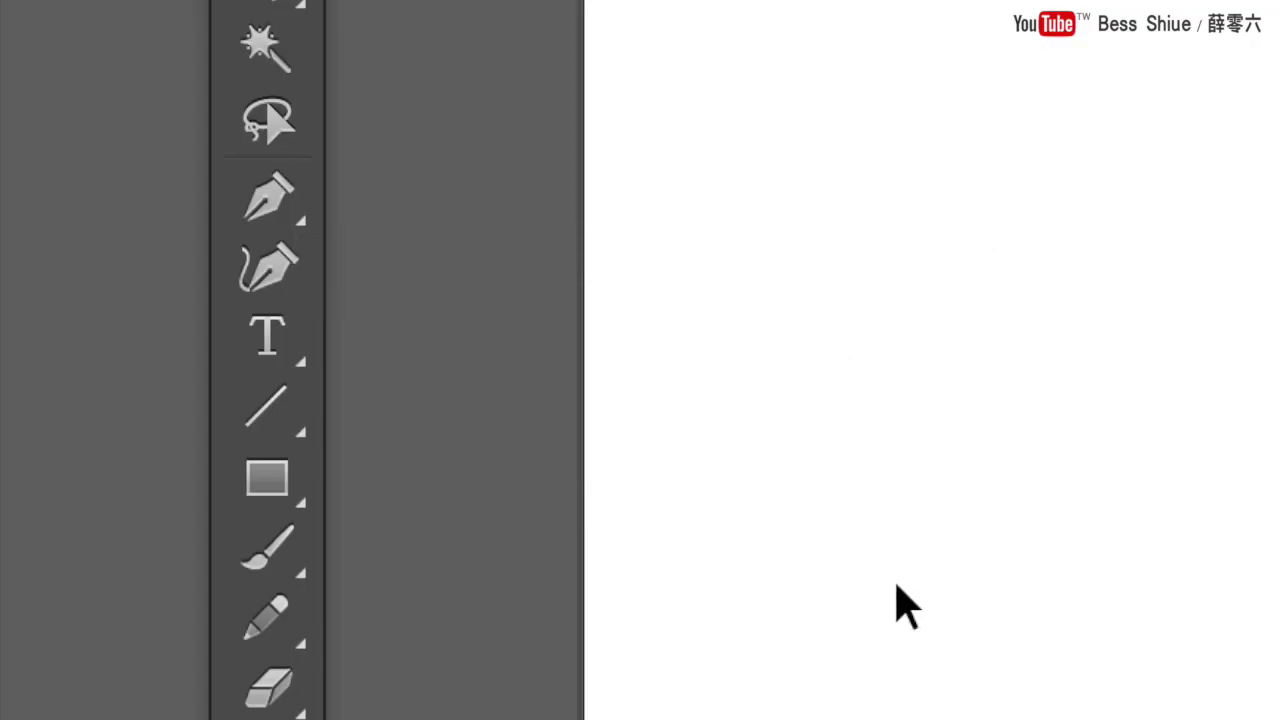
- Type YOUTUBE and, on a second line, the channel owner's name on the artboard
{"action": "left_click", "coordinate": [285, 385]}
{"action": "left_click", "coordinate": [286, 264]}
{"action": "type", "text": "YOUTU"}
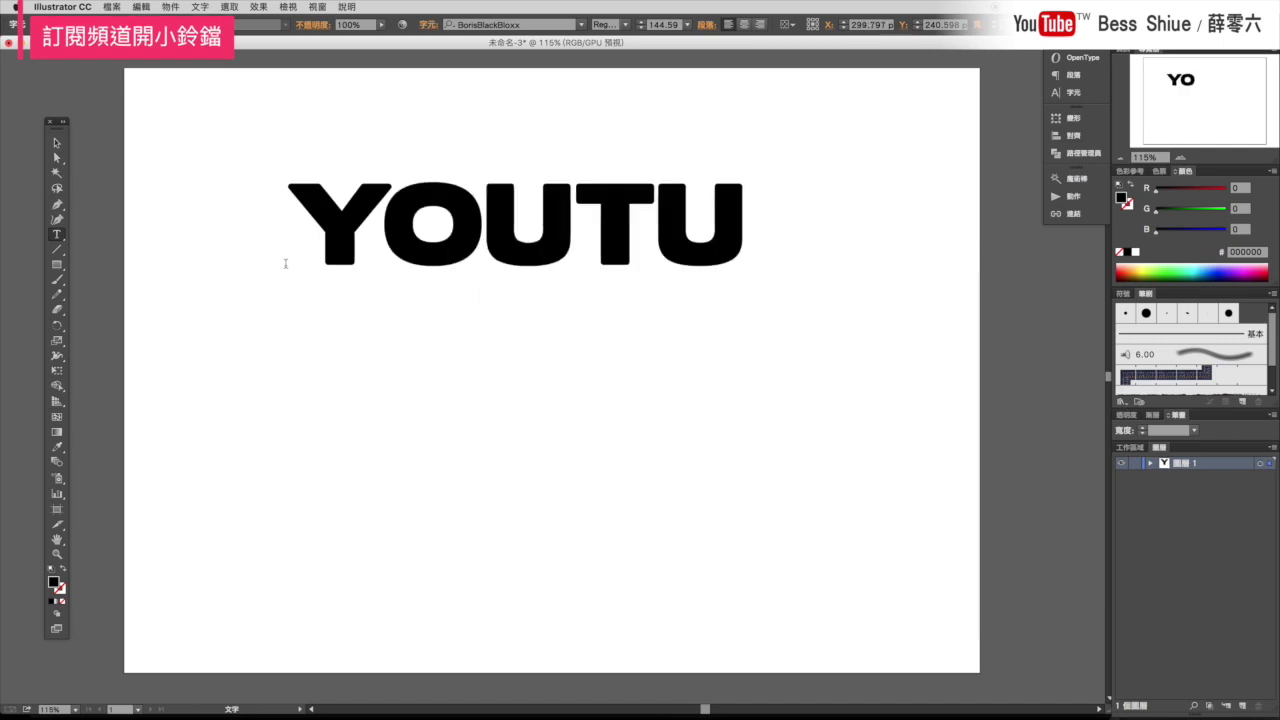
{"action": "type", "text": "BE"}
{"action": "key", "text": "Return"}
{"action": "type", "text": "SHIUE"}
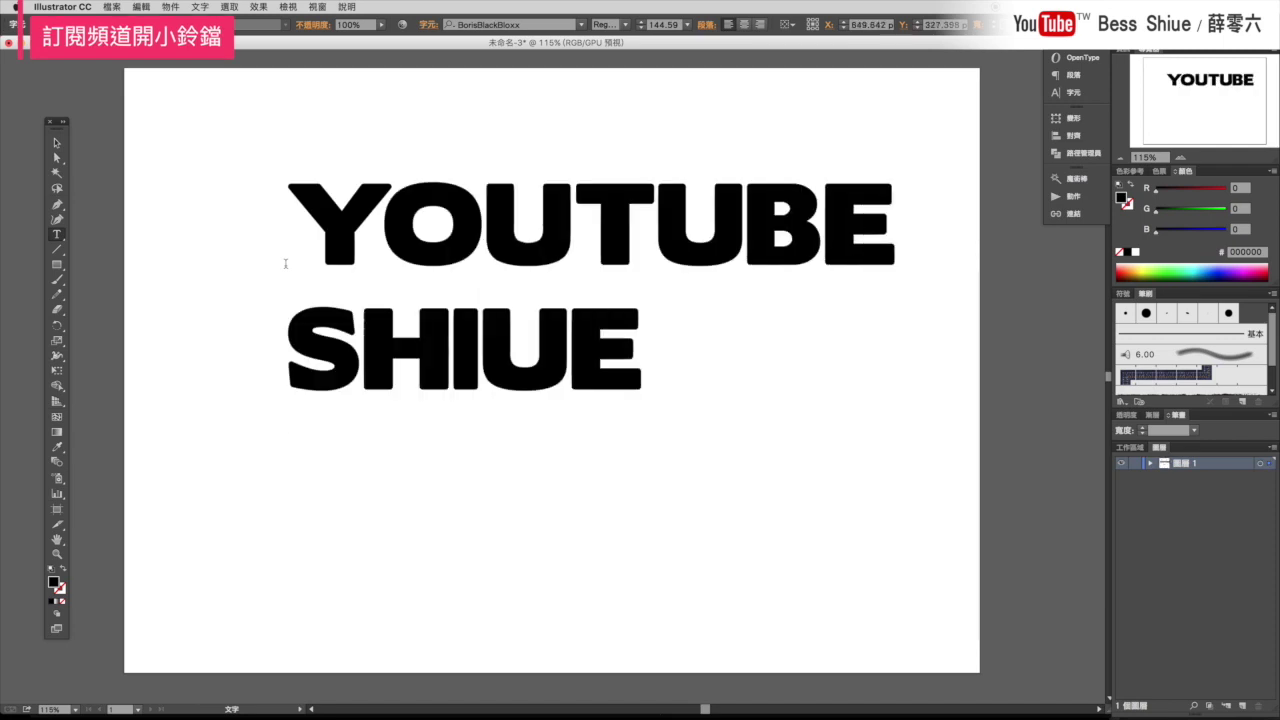
{"action": "type", "text": "BESS"}
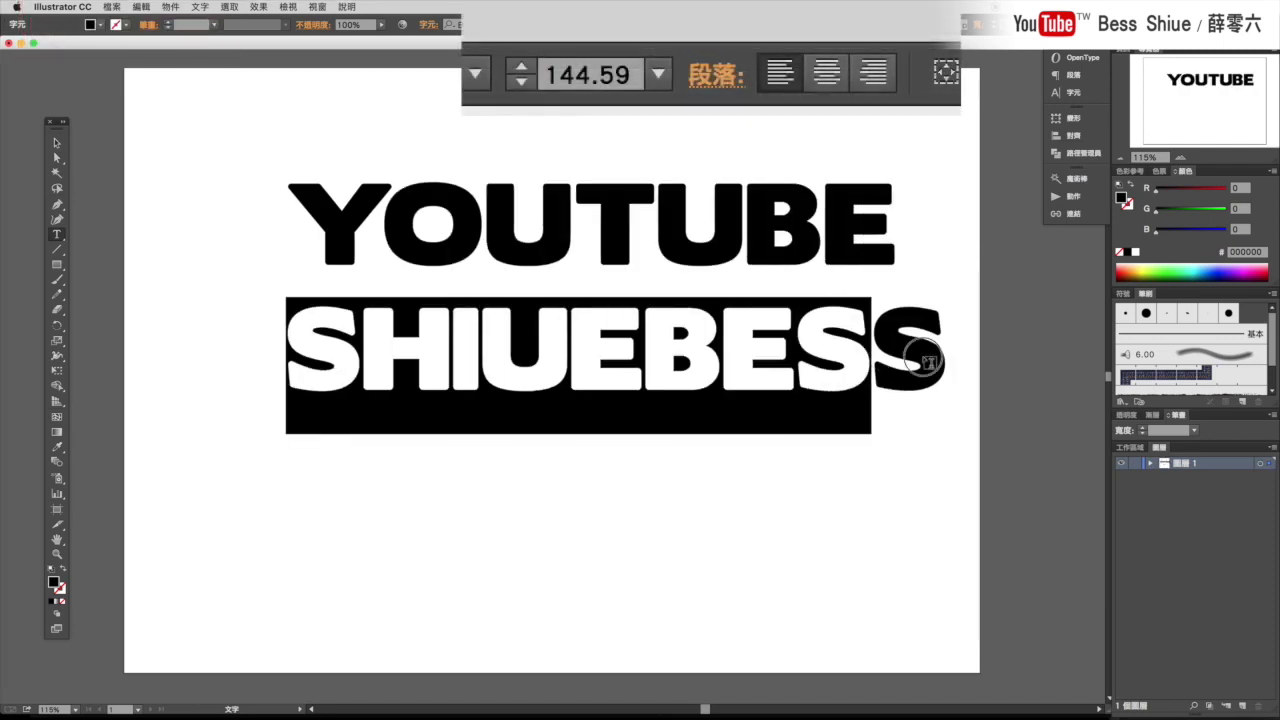
- Shrink the second line to 130 pt, centre-align both lines, and move the block into place
{"action": "left_click_drag", "start_coordinate": [291, 364], "coordinate": [955, 358]}
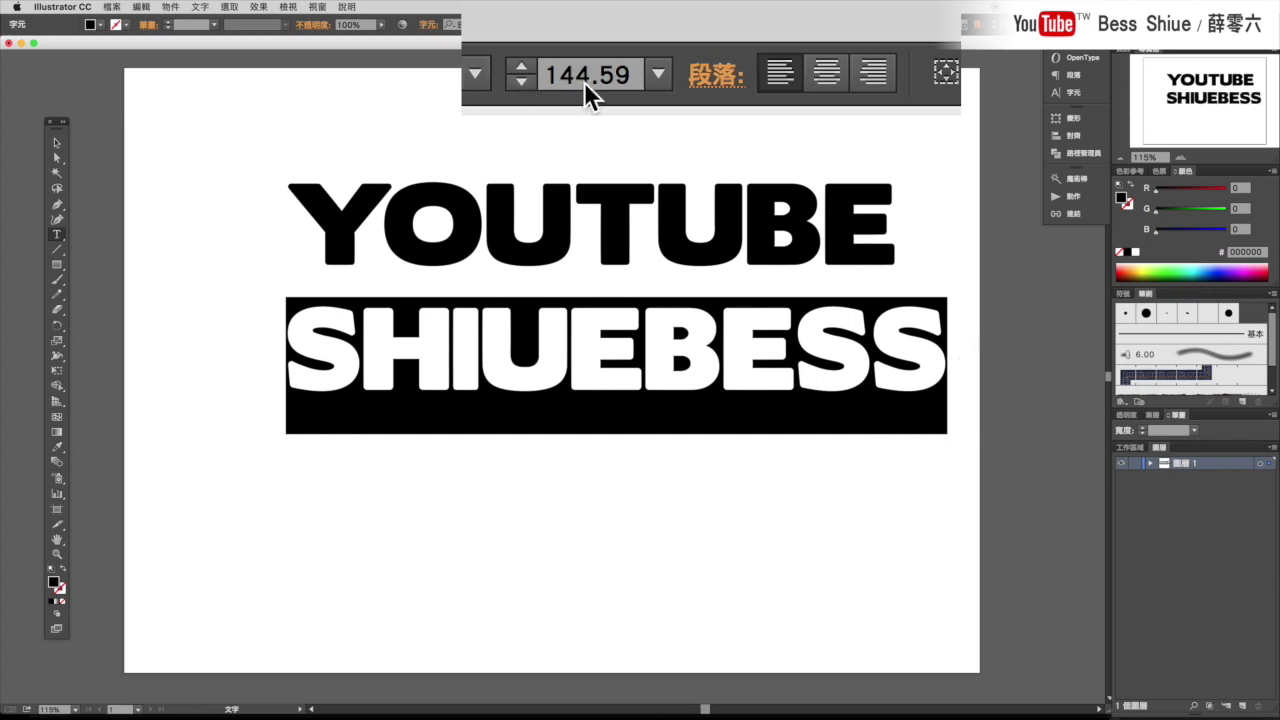
{"action": "key", "text": "Down"}
{"action": "key", "text": "Down"}
{"action": "key", "text": "Down"}
{"action": "key", "text": "Down"}
{"action": "key", "text": "Down"}
{"action": "key", "text": "Down"}
{"action": "key", "text": "Down"}
{"action": "key", "text": "Down"}
{"action": "key", "text": "Down"}
{"action": "key", "text": "Down"}
{"action": "left_click", "coordinate": [63, 140]}
{"action": "left_click", "coordinate": [826, 72]}
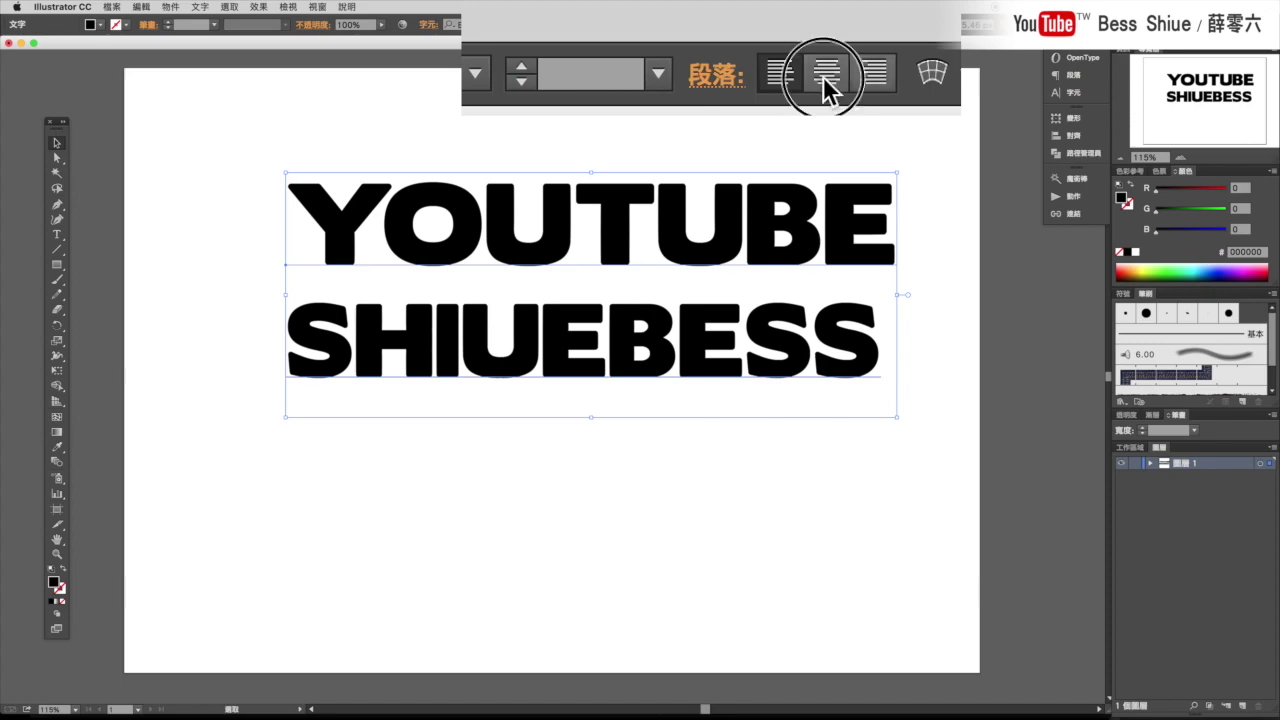
{"action": "left_click_drag", "start_coordinate": [337, 249], "coordinate": [637, 265]}
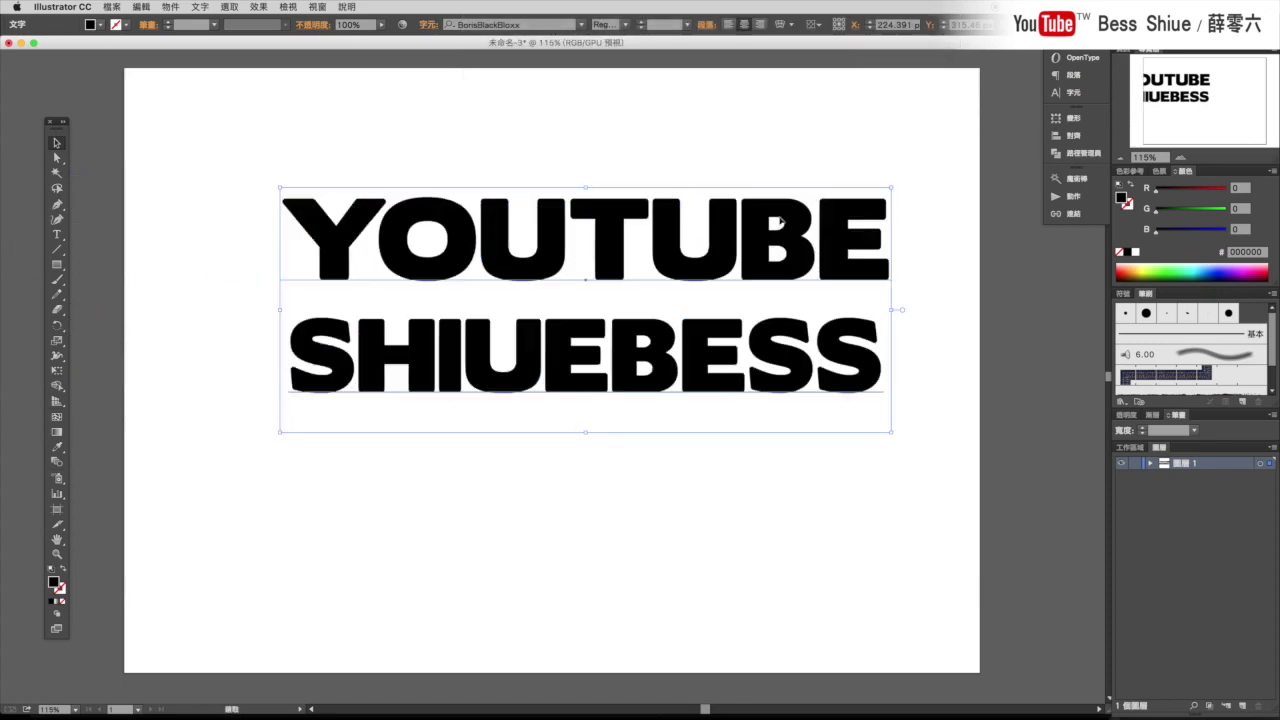
- Set the text leading to 170 pt in the Character panel
{"action": "left_click", "coordinate": [1066, 92]}
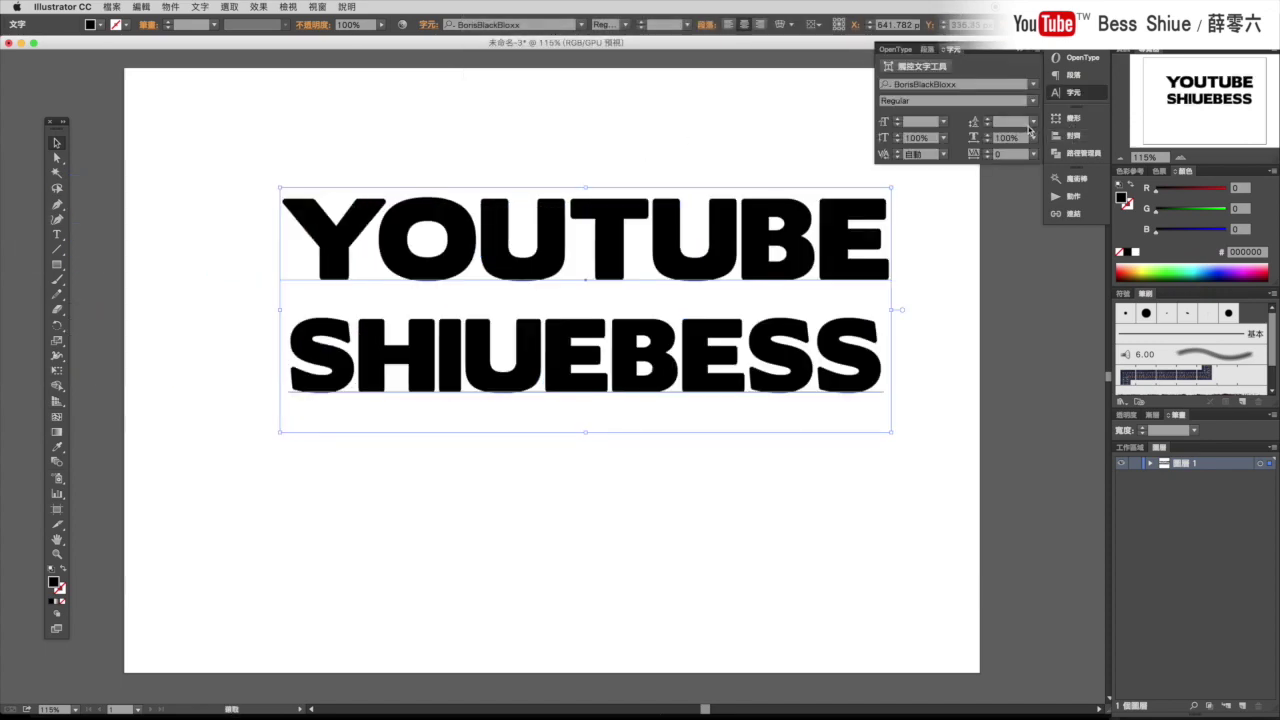
{"action": "left_click", "coordinate": [1033, 121]}
{"action": "left_click", "coordinate": [1050, 350]}
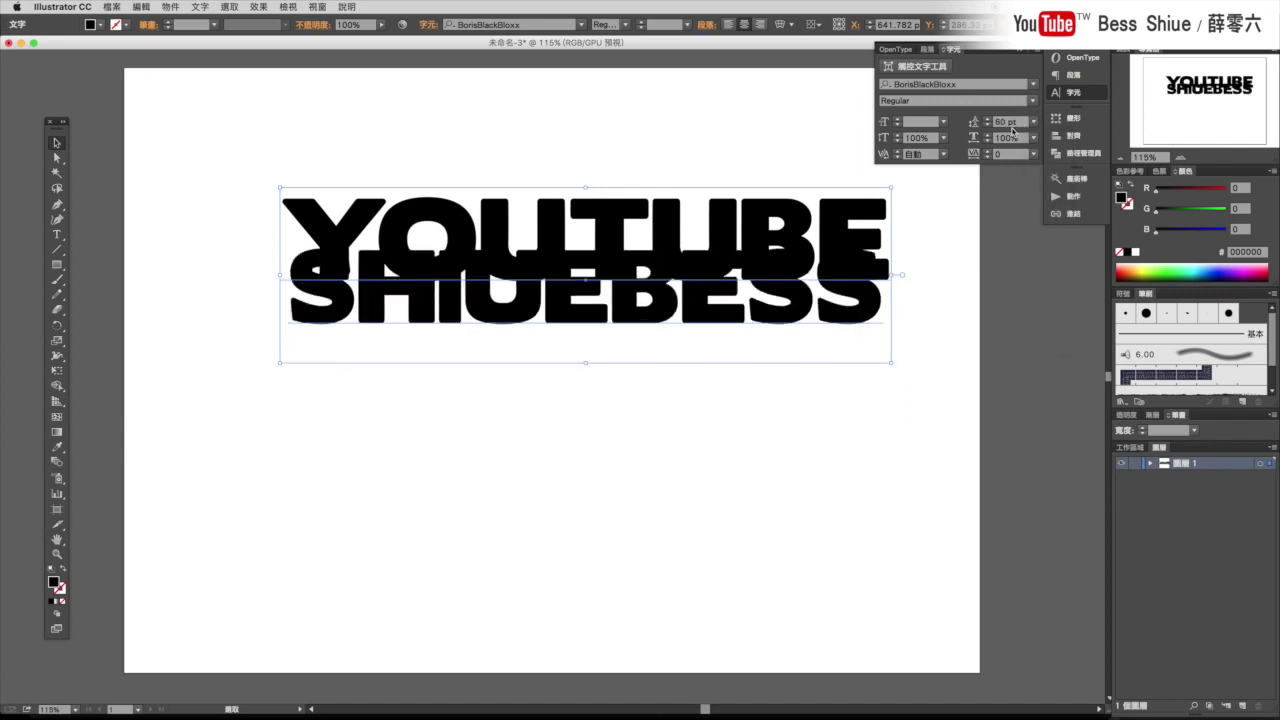
{"action": "key", "text": "Up"}
{"action": "key", "text": "Up"}
{"action": "key", "text": "Up"}
{"action": "key", "text": "Up"}
{"action": "key", "text": "Up"}
{"action": "key", "text": "Up"}
{"action": "key", "text": "Up"}
{"action": "key", "text": "Up"}
{"action": "key", "text": "Up"}
{"action": "key", "text": "Up"}
{"action": "key", "text": "Up"}
{"action": "key", "text": "Up"}
{"action": "key", "text": "Up"}
{"action": "key", "text": "Up"}
{"action": "key", "text": "Up"}
{"action": "key", "text": "Up"}
{"action": "key", "text": "Up"}
{"action": "key", "text": "Up"}
{"action": "key", "text": "Up"}
{"action": "key", "text": "Up"}
{"action": "key", "text": "Up"}
{"action": "key", "text": "Up"}
{"action": "key", "text": "Up"}
{"action": "key", "text": "Up"}
{"action": "key", "text": "Up"}
{"action": "key", "text": "Up"}
{"action": "key", "text": "Up"}
{"action": "key", "text": "Up"}
{"action": "key", "text": "Up"}
{"action": "key", "text": "Up"}
{"action": "key", "text": "Up"}
{"action": "key", "text": "Up"}
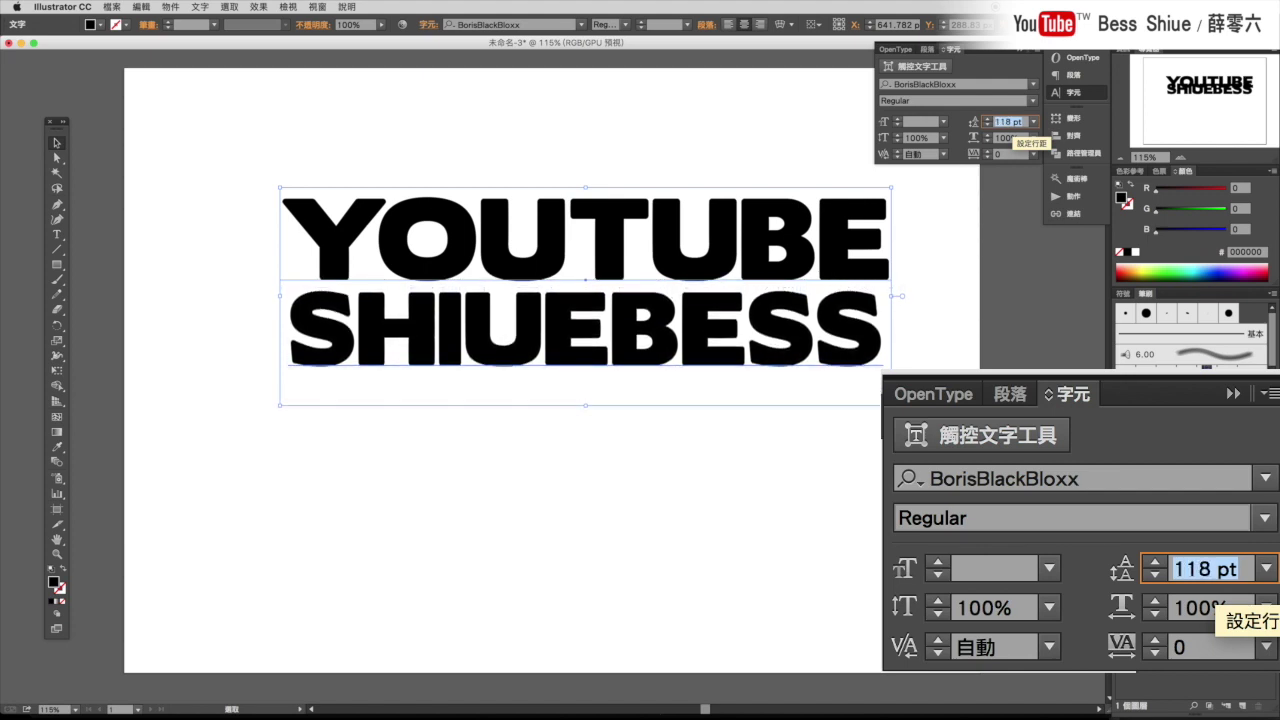
{"action": "key", "text": "Up"}
{"action": "key", "text": "Up"}
{"action": "key", "text": "Up"}
{"action": "key", "text": "Up"}
{"action": "key", "text": "Up"}
{"action": "key", "text": "Up"}
{"action": "key", "text": "Up"}
{"action": "key", "text": "Up"}
{"action": "key", "text": "Up"}
{"action": "key", "text": "Up"}
{"action": "key", "text": "Up"}
{"action": "key", "text": "Up"}
{"action": "key", "text": "Up"}
{"action": "key", "text": "Up"}
{"action": "key", "text": "Up"}
{"action": "key", "text": "Up"}
{"action": "key", "text": "Up"}
{"action": "key", "text": "Up"}
{"action": "key", "text": "Up"}
{"action": "key", "text": "Up"}
{"action": "key", "text": "Up"}
{"action": "key", "text": "Up"}
{"action": "key", "text": "Up"}
{"action": "key", "text": "Up"}
{"action": "key", "text": "Up"}
{"action": "key", "text": "Up"}
{"action": "key", "text": "Up"}
- Reduce YOUTUBE to 125 pt and widen both lines' tracking to 36
{"action": "key", "text": "t"}
{"action": "left_click_drag", "start_coordinate": [284, 240], "coordinate": [932, 250]}
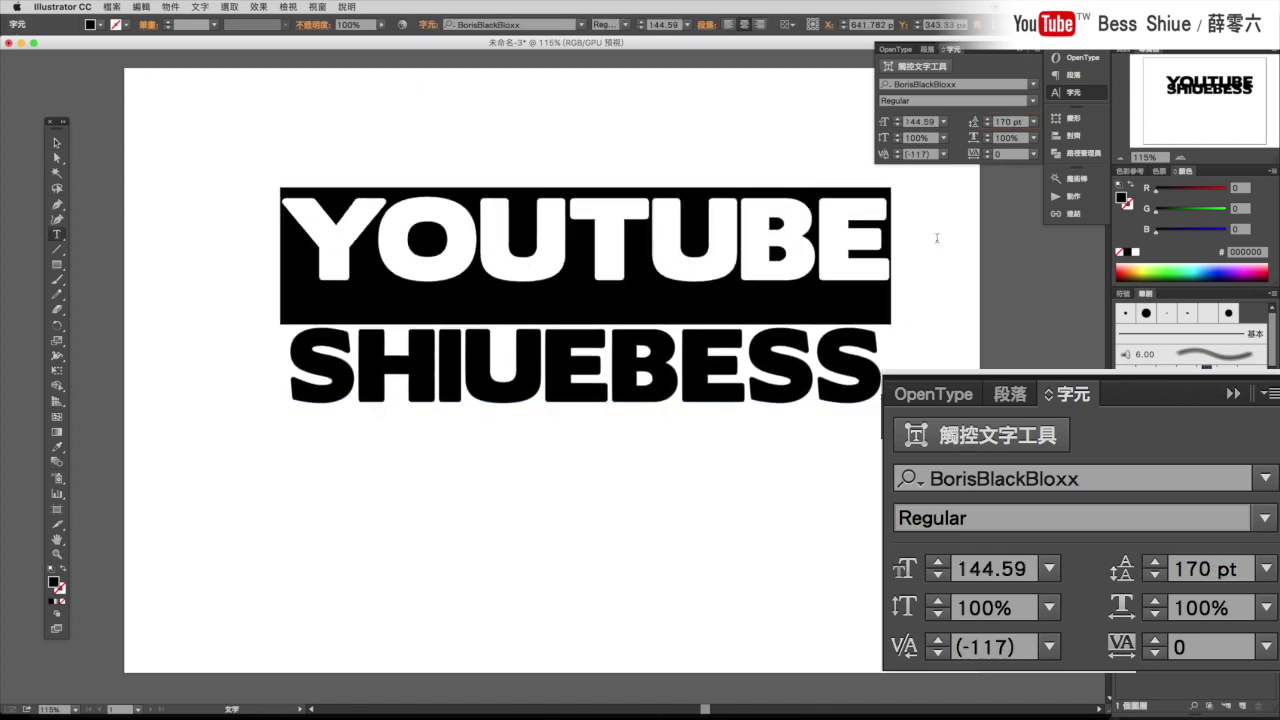
{"action": "left_click", "coordinate": [1011, 573]}
{"action": "key", "text": "Down"}
{"action": "key", "text": "Down"}
{"action": "key", "text": "Down"}
{"action": "key", "text": "Down"}
{"action": "key", "text": "Down"}
{"action": "key", "text": "Down"}
{"action": "key", "text": "Down"}
{"action": "key", "text": "Down"}
{"action": "key", "text": "Down"}
{"action": "key", "text": "Down"}
{"action": "key", "text": "Down"}
{"action": "key", "text": "Down"}
{"action": "key", "text": "Down"}
{"action": "key", "text": "Down"}
{"action": "key", "text": "Down"}
{"action": "key", "text": "Down"}
{"action": "key", "text": "Down"}
{"action": "key", "text": "Down"}
{"action": "key", "text": "Down"}
{"action": "key", "text": "Down"}
{"action": "key", "text": "Down"}
{"action": "key", "text": "Escape"}
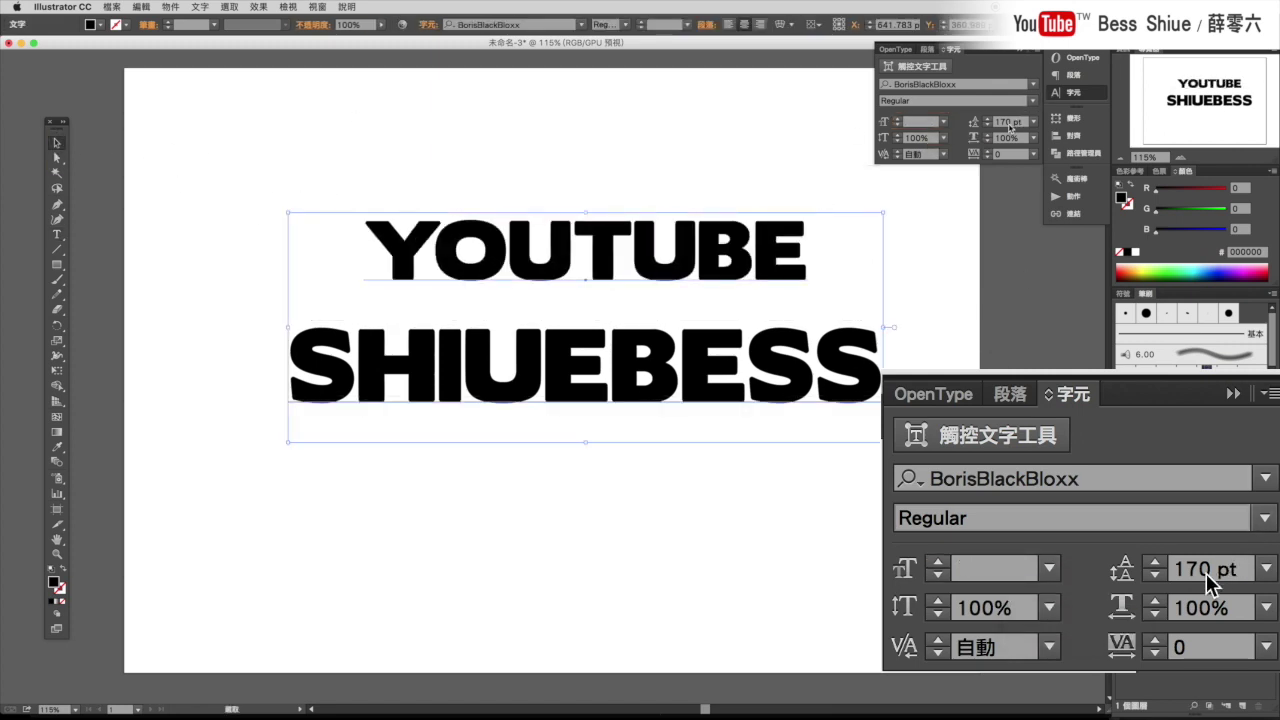
{"action": "key", "text": "Up"}
{"action": "key", "text": "Up"}
{"action": "key", "text": "Up"}
{"action": "key", "text": "Up"}
{"action": "key", "text": "Up"}
{"action": "key", "text": "Up"}
{"action": "key", "text": "Up"}
{"action": "key", "text": "Up"}
{"action": "key", "text": "Up"}
{"action": "key", "text": "Up"}
{"action": "key", "text": "Up"}
{"action": "key", "text": "Up"}
{"action": "key", "text": "Up"}
{"action": "key", "text": "Up"}
{"action": "key", "text": "Up"}
{"action": "key", "text": "Up"}
{"action": "key", "text": "Up"}
{"action": "key", "text": "Up"}
{"action": "key", "text": "Up"}
{"action": "key", "text": "Up"}
{"action": "key", "text": "Up"}
{"action": "key", "text": "Up"}
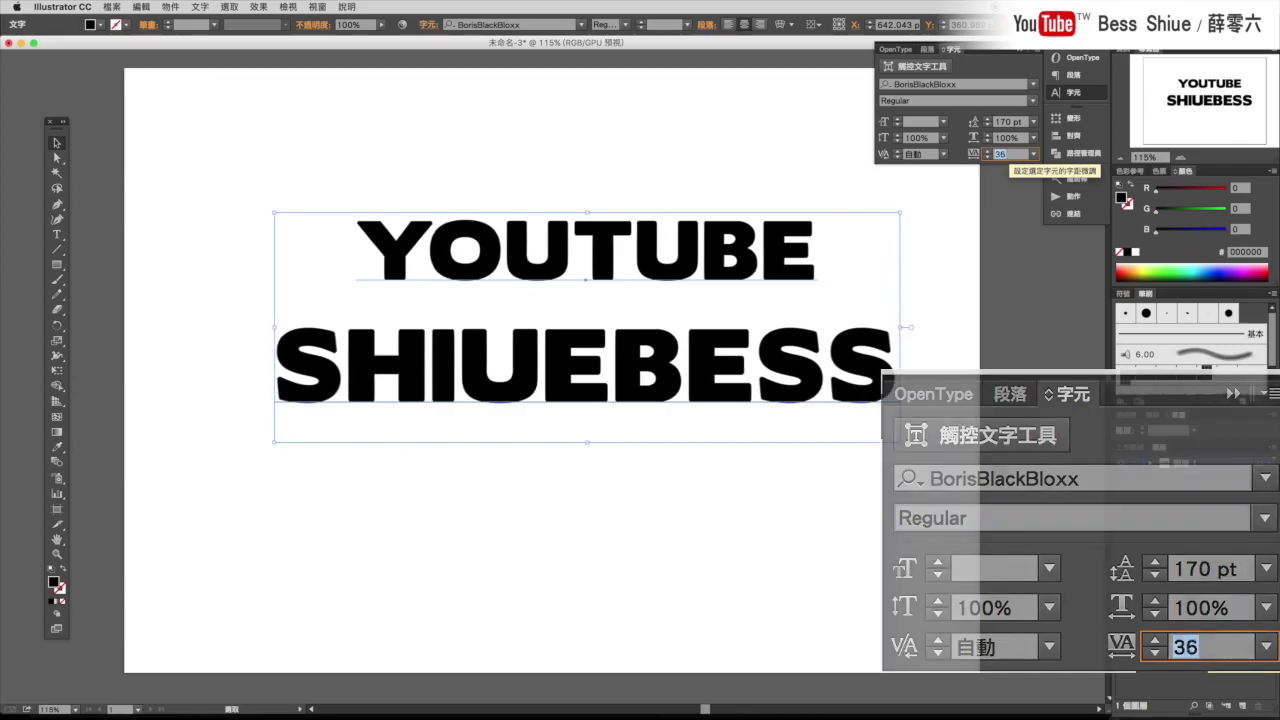
{"action": "key", "text": "Up"}
{"action": "key", "text": "Up"}
{"action": "key", "text": "Up"}
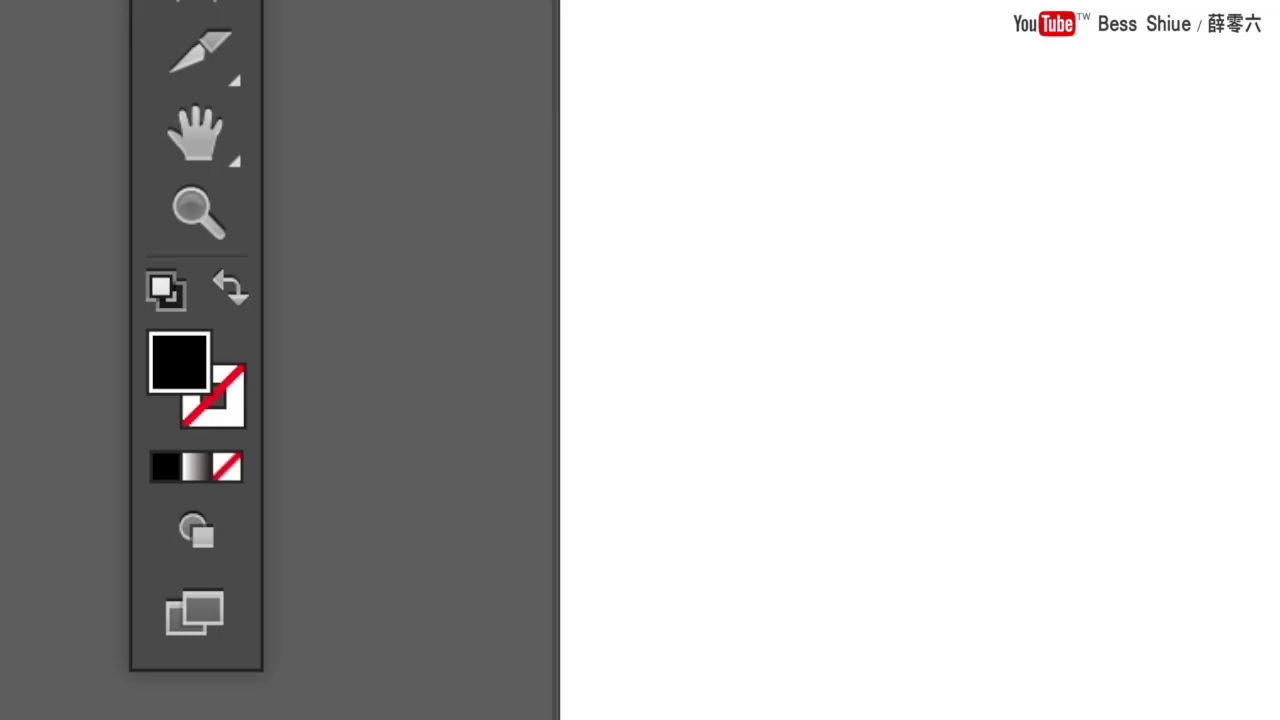
- Give the text default white fill with a 2 pt black stroke and scale it up
{"action": "left_click", "coordinate": [170, 288]}
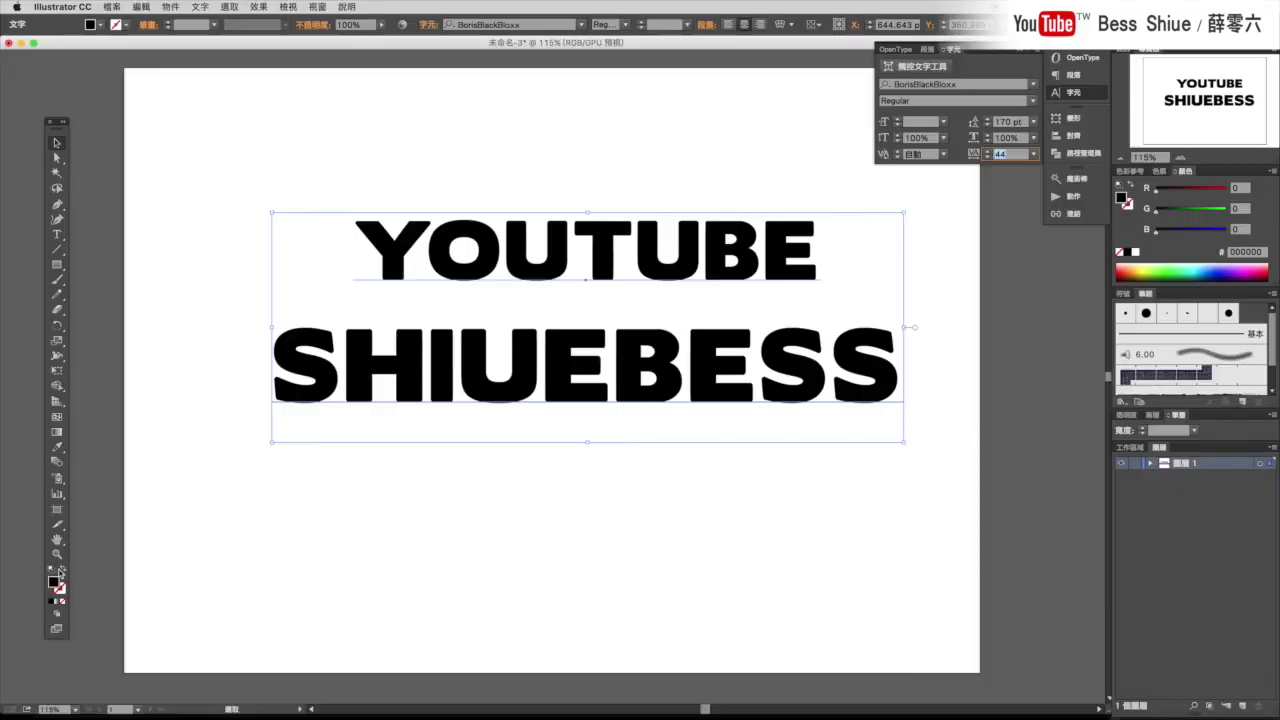
{"action": "left_click", "coordinate": [53, 569]}
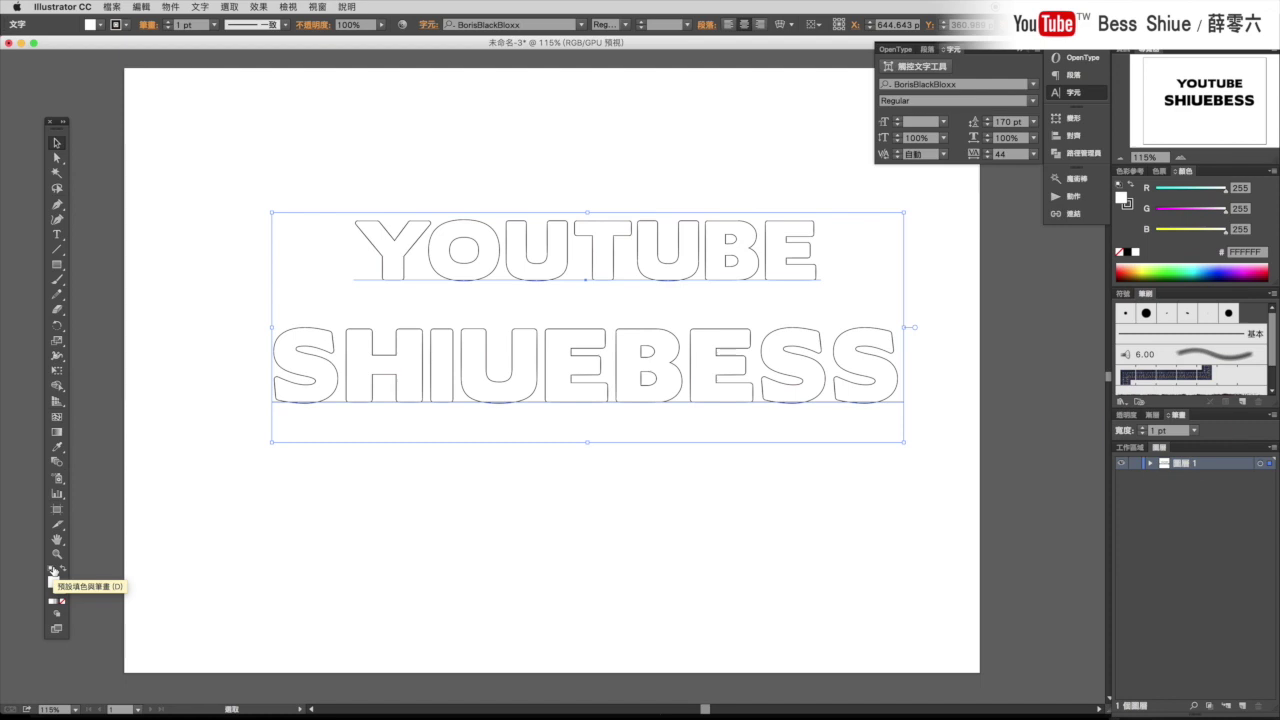
{"action": "left_click", "coordinate": [1142, 427]}
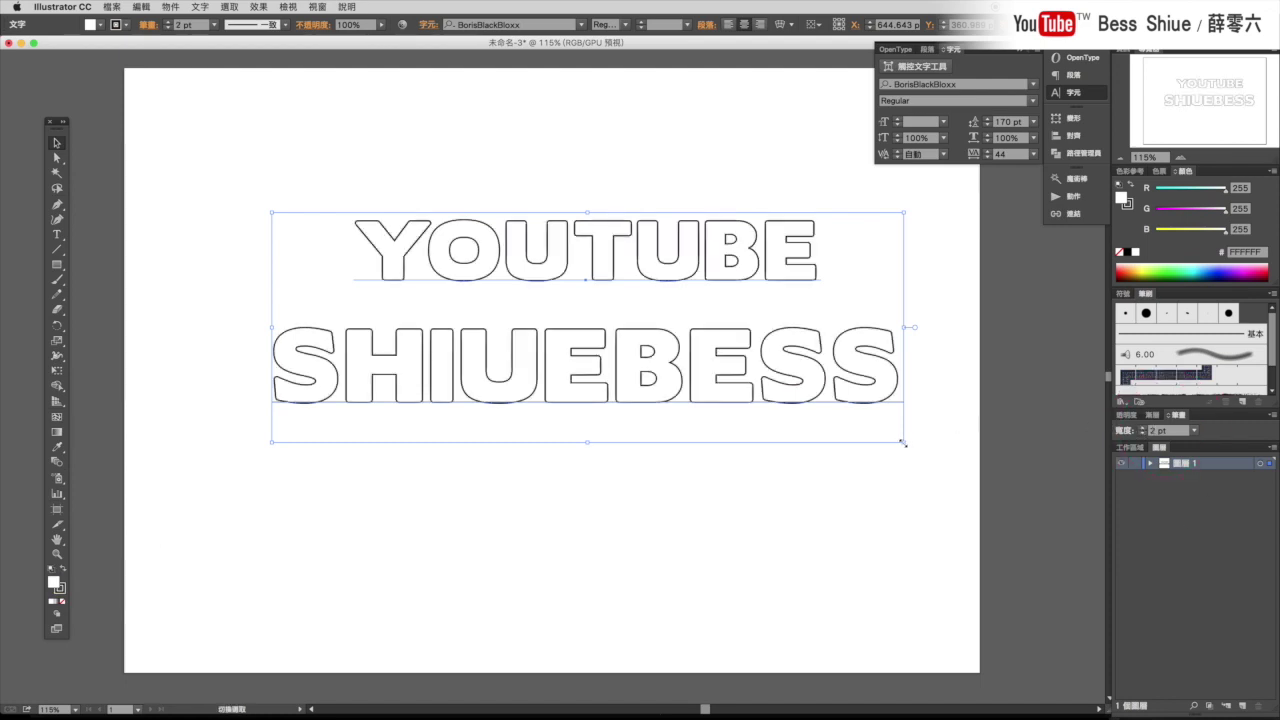
{"action": "left_click_drag", "start_coordinate": [902, 445], "coordinate": [925, 453]}
- Fill the YOUTUBE line with light pink FFBFD8
{"action": "key", "text": "t"}
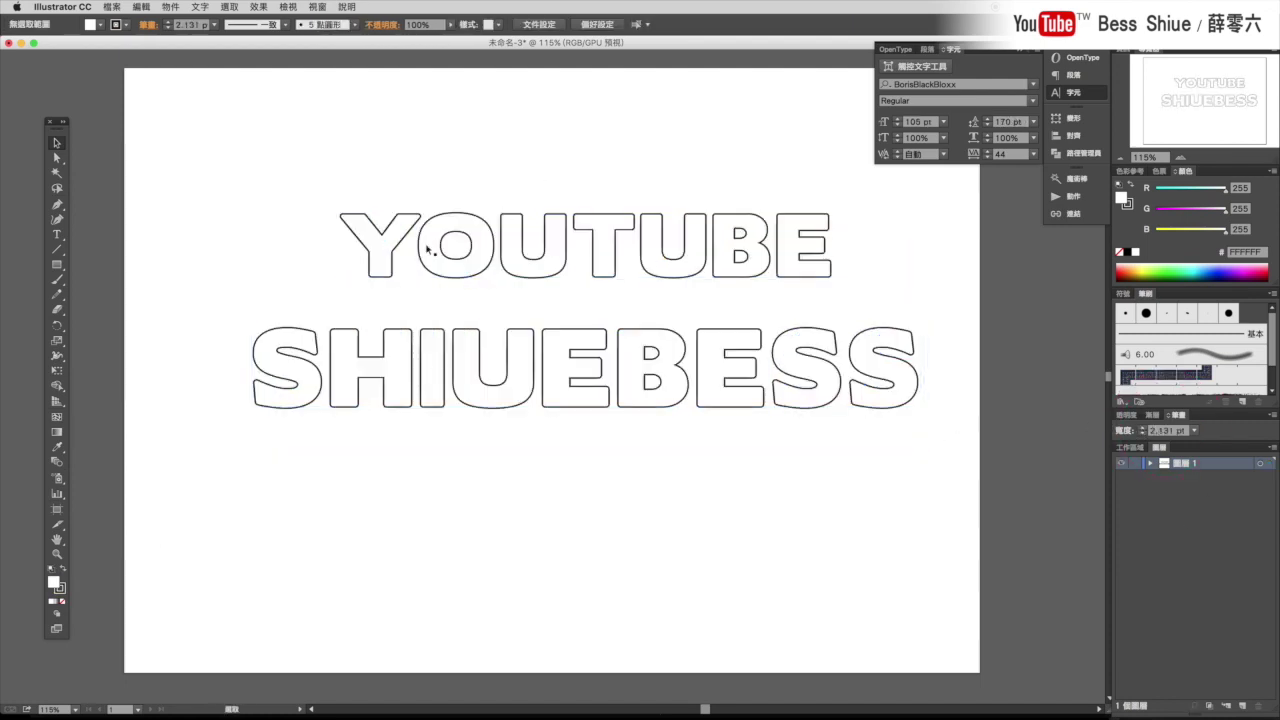
{"action": "left_click_drag", "start_coordinate": [340, 245], "coordinate": [844, 262]}
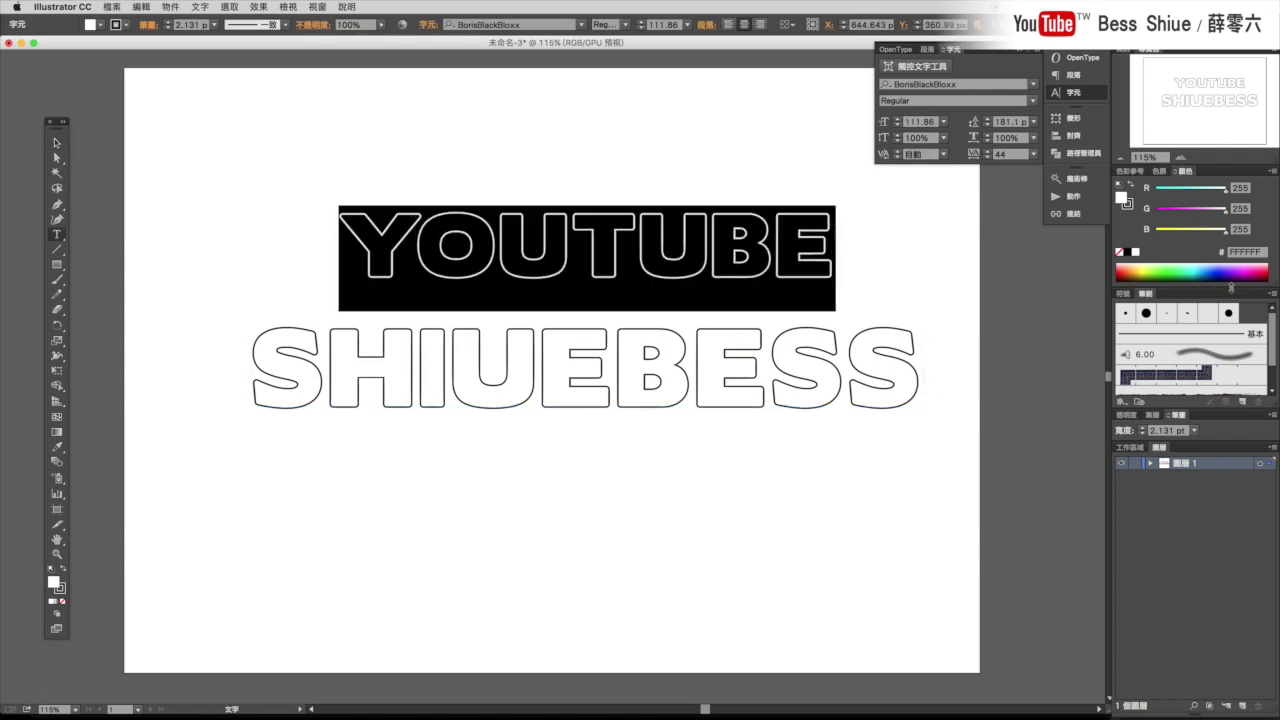
{"action": "left_click", "coordinate": [1263, 264]}
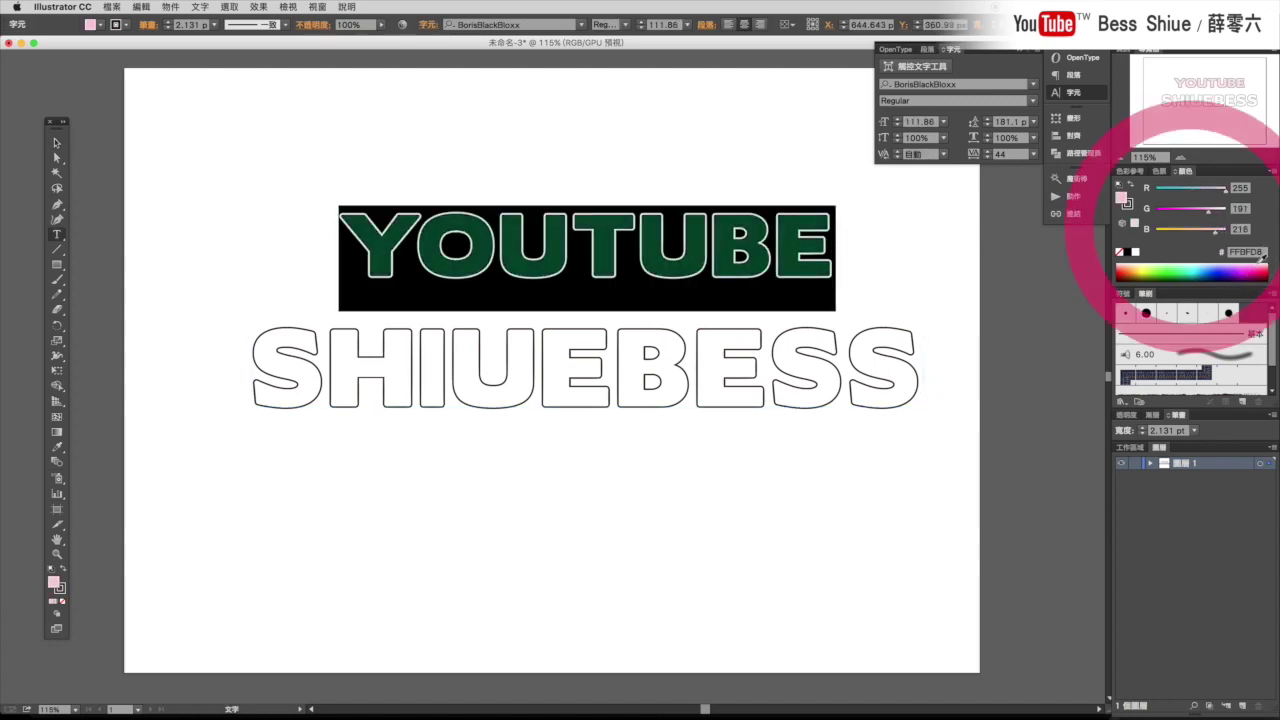
{"action": "left_click", "coordinate": [948, 395]}
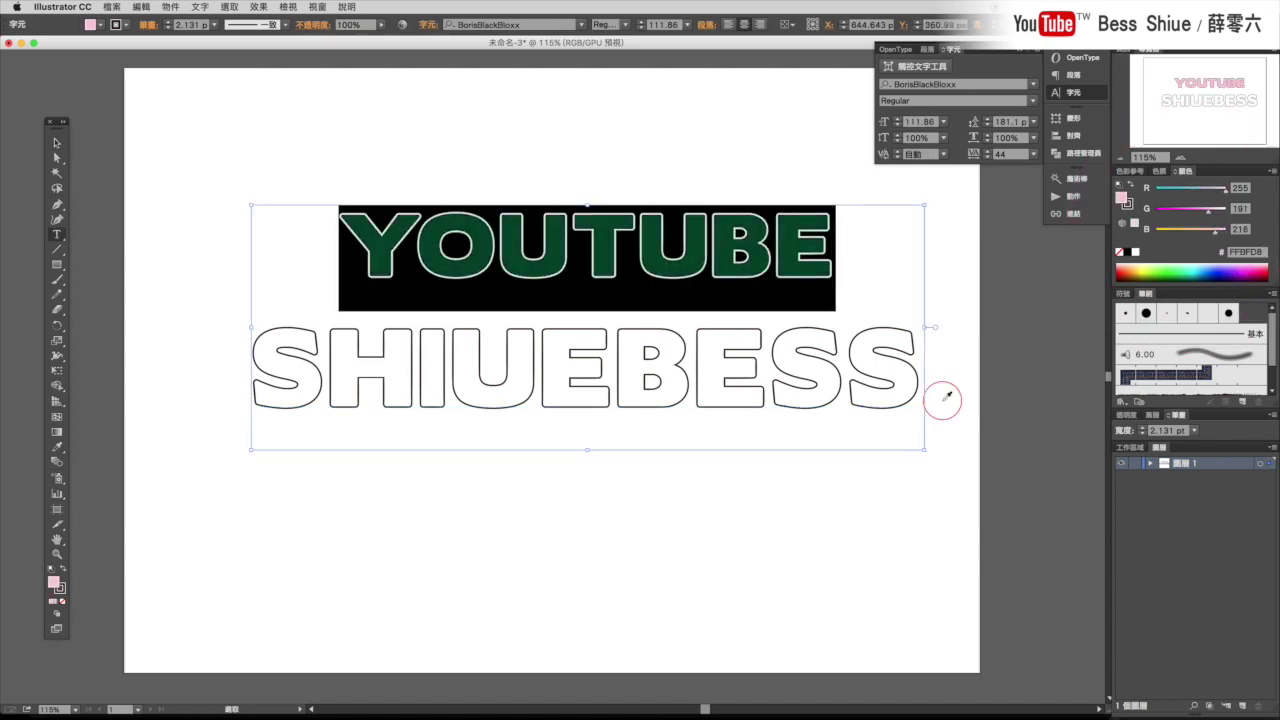
- Fill the second line with light blue 66D1FF, then reselect the whole text block
{"action": "left_click", "coordinate": [285, 381]}
{"action": "left_click_drag", "start_coordinate": [252, 370], "coordinate": [912, 366]}
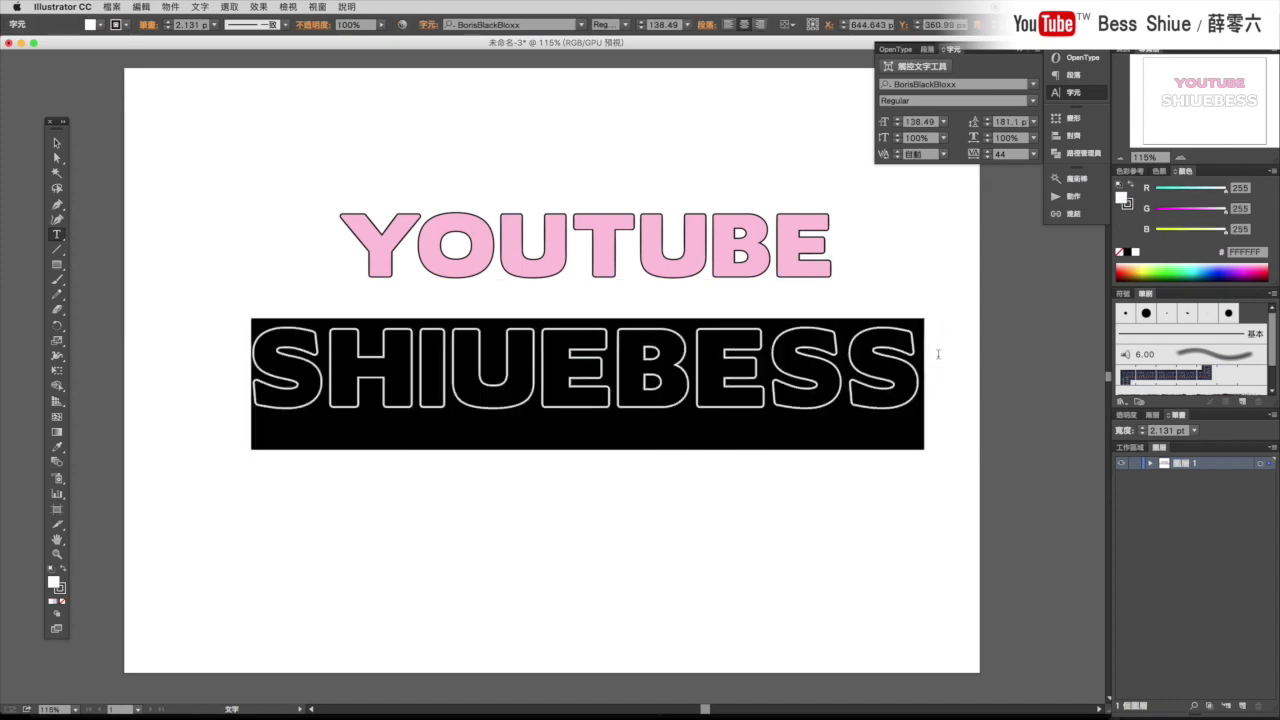
{"action": "left_click", "coordinate": [1206, 260]}
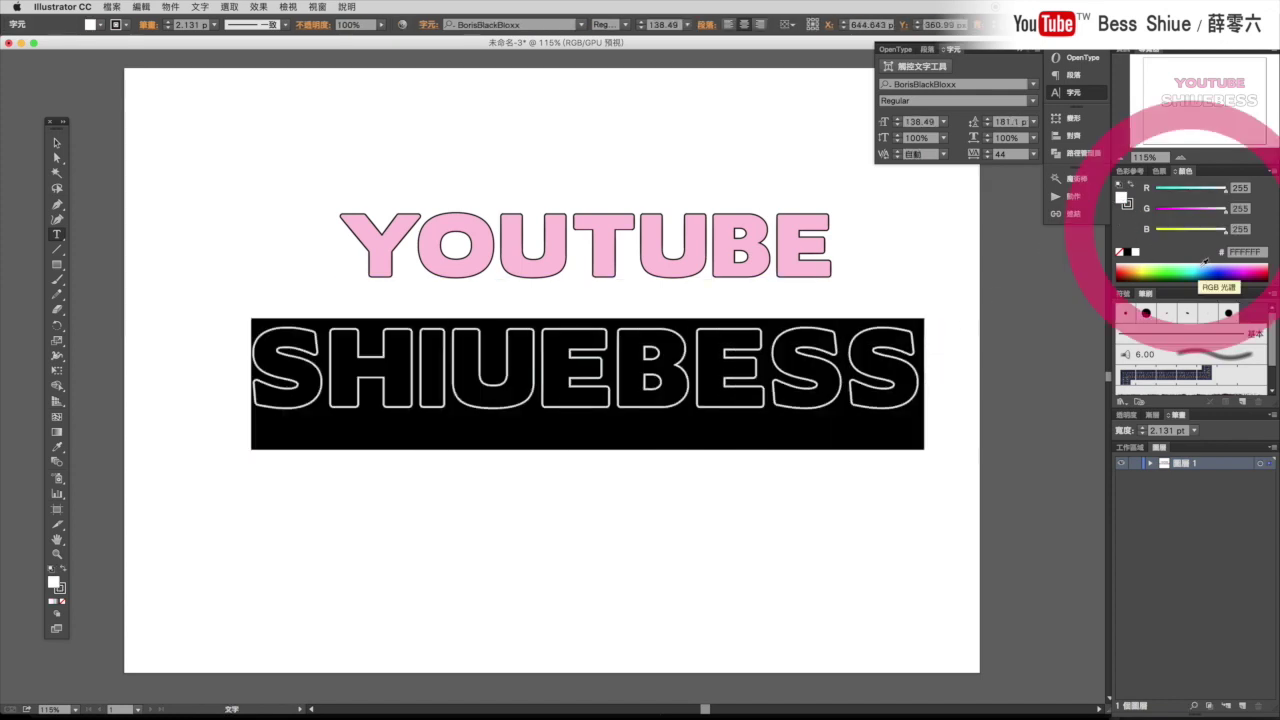
{"action": "left_click", "coordinate": [1205, 262]}
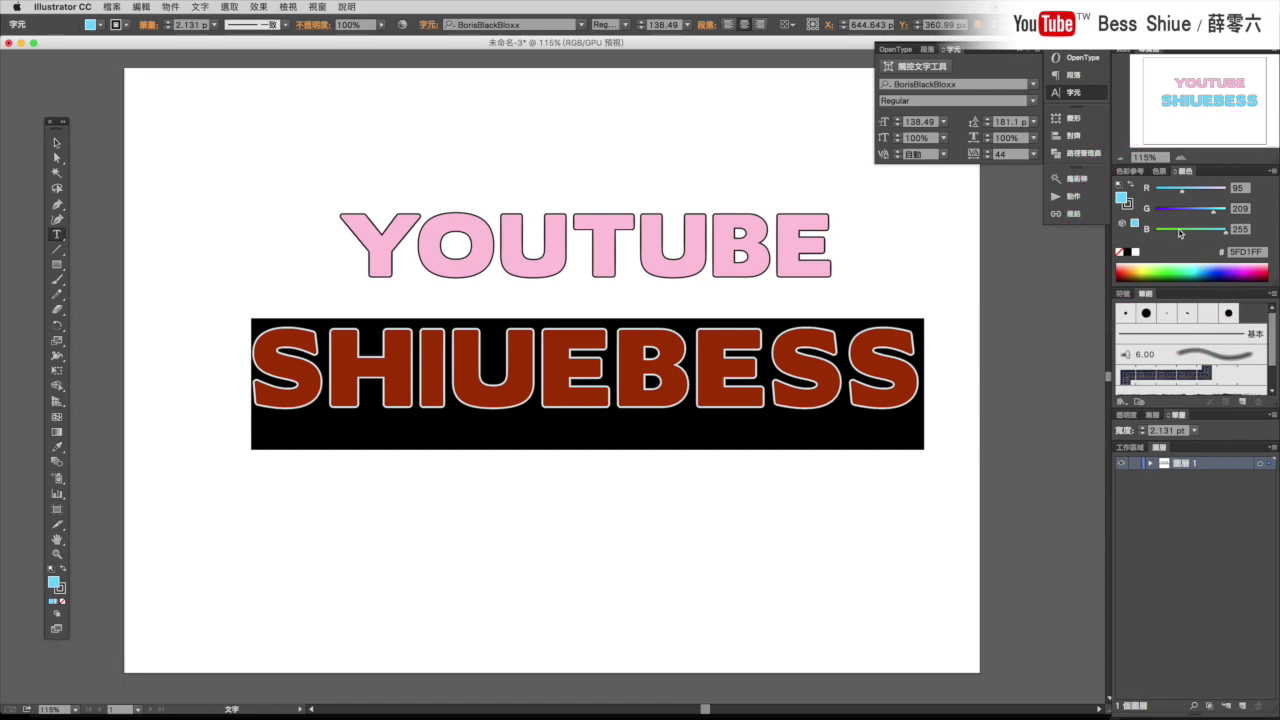
{"action": "left_click", "coordinate": [56, 144]}
{"action": "left_click", "coordinate": [194, 174]}
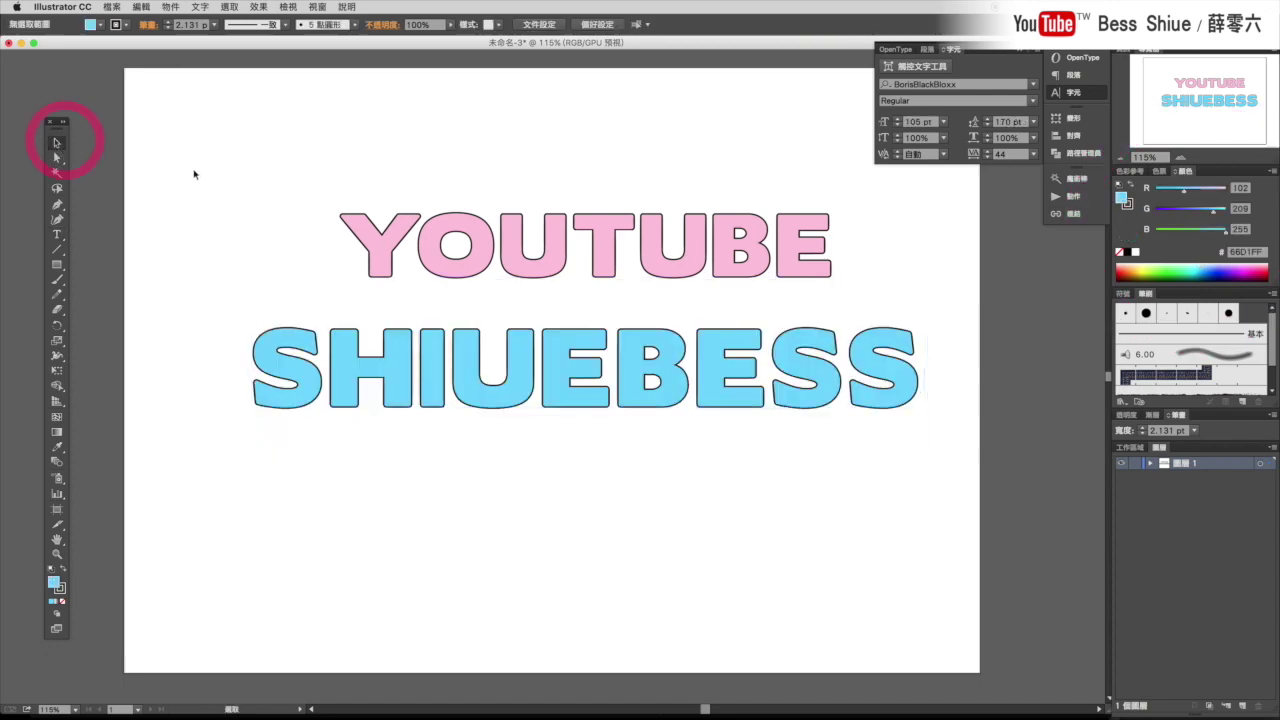
{"action": "left_click", "coordinate": [428, 255]}
- Place an offset duplicate of the text and send it behind the original
{"action": "left_click_drag", "start_coordinate": [434, 262], "coordinate": [380, 306]}
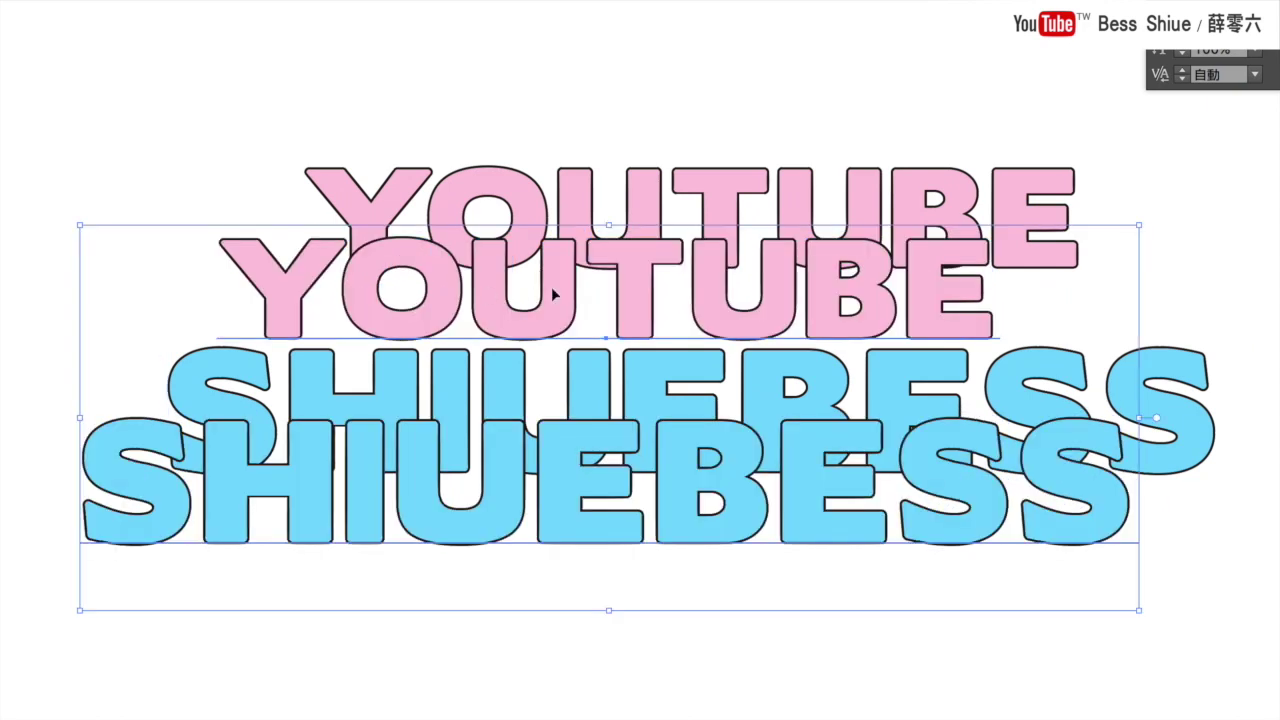
{"action": "right_click", "coordinate": [553, 293]}
{"action": "mouse_move", "coordinate": [640, 472]}
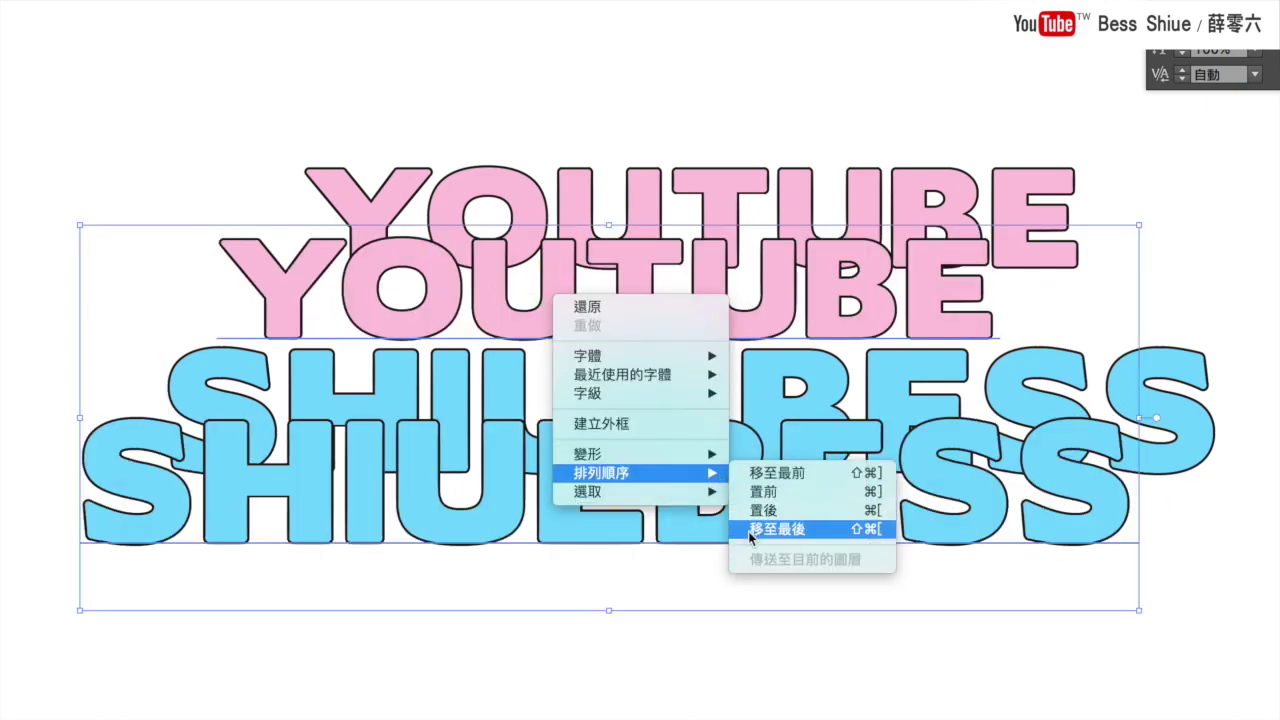
{"action": "left_click", "coordinate": [748, 531]}
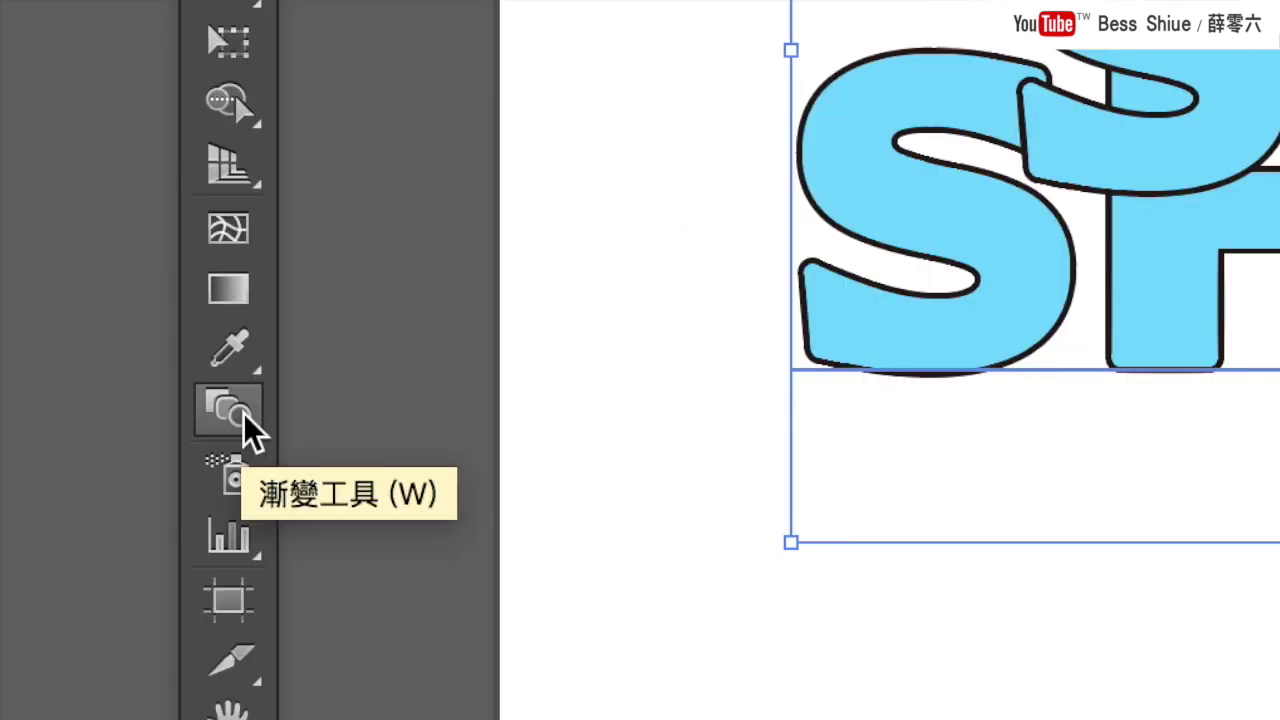
- Set Blend Options to 20 specified steps and blend the text copies with Ctrl+Alt+B
{"action": "double_click", "coordinate": [243, 413]}
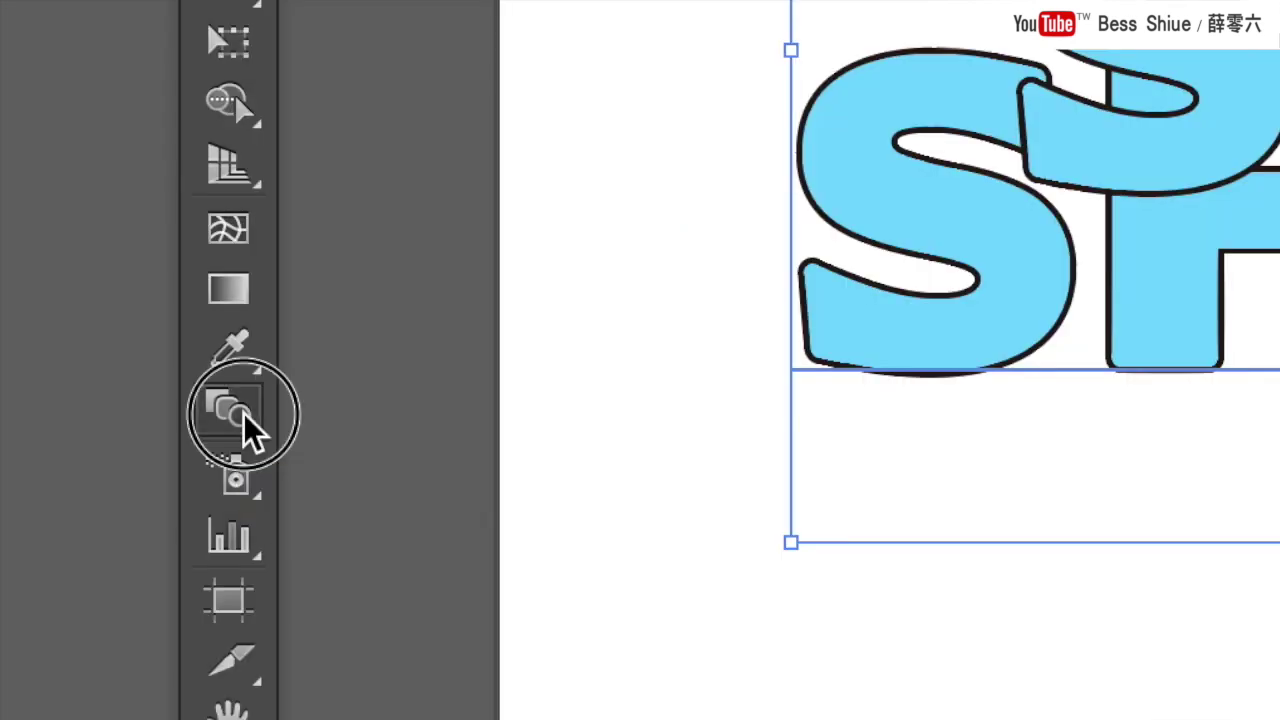
{"action": "left_click", "coordinate": [510, 256]}
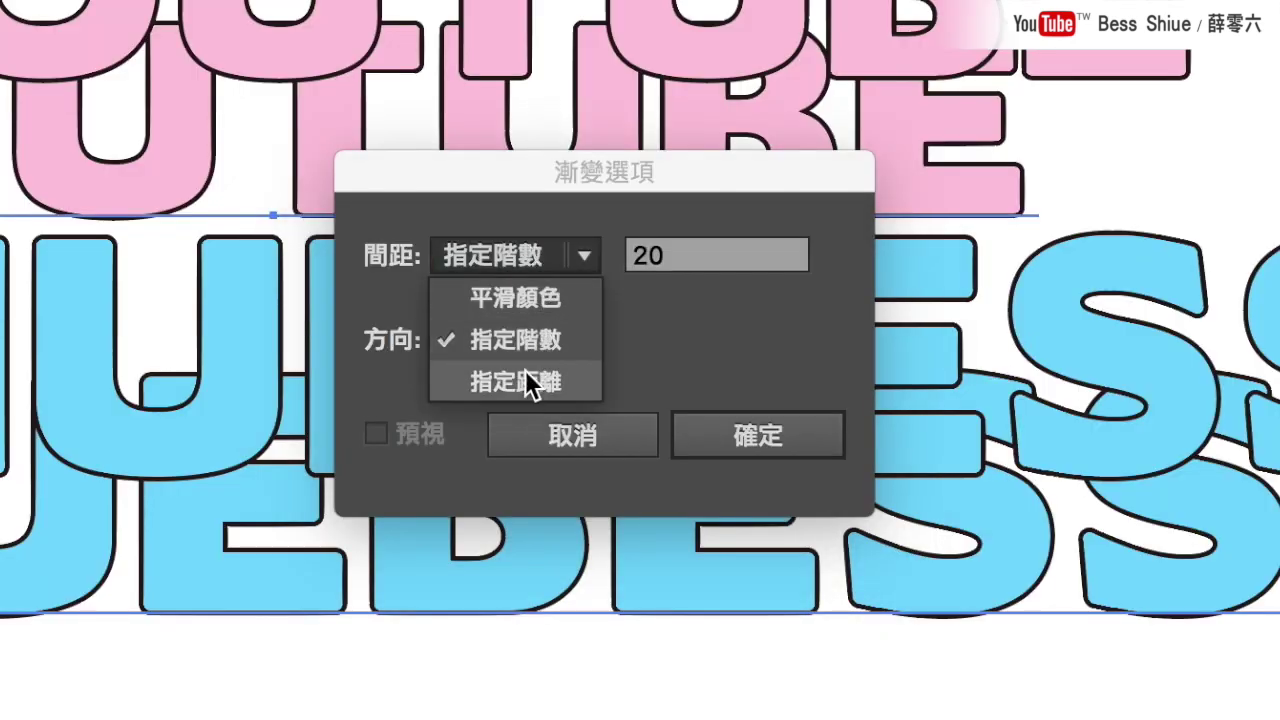
{"action": "left_click", "coordinate": [525, 333]}
{"action": "left_click", "coordinate": [640, 256]}
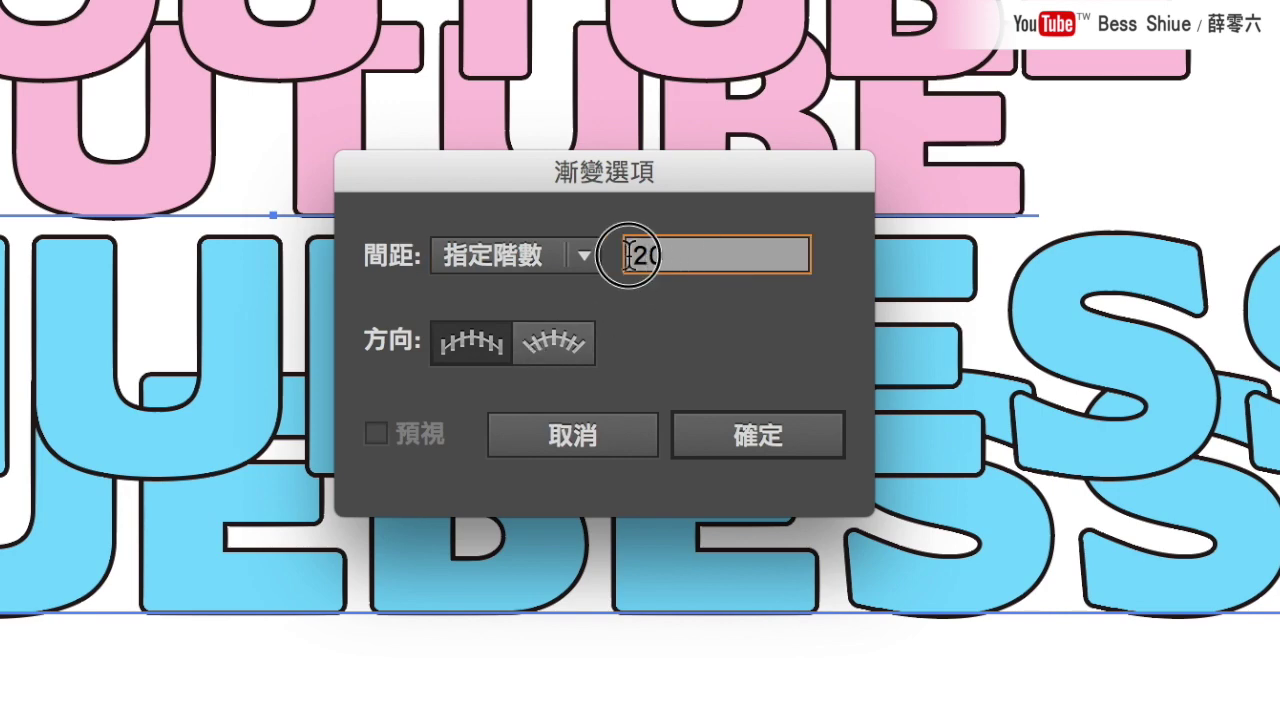
{"action": "left_click", "coordinate": [745, 432]}
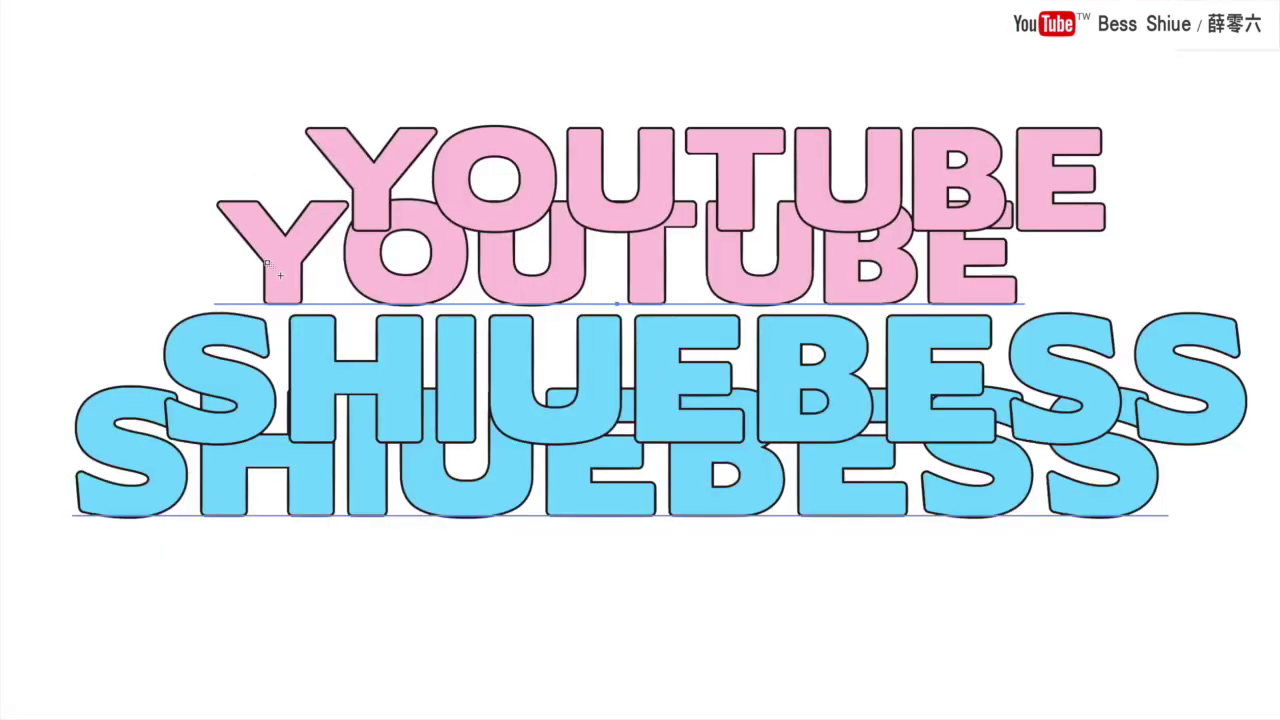
{"action": "key", "text": "ctrl+alt+b"}
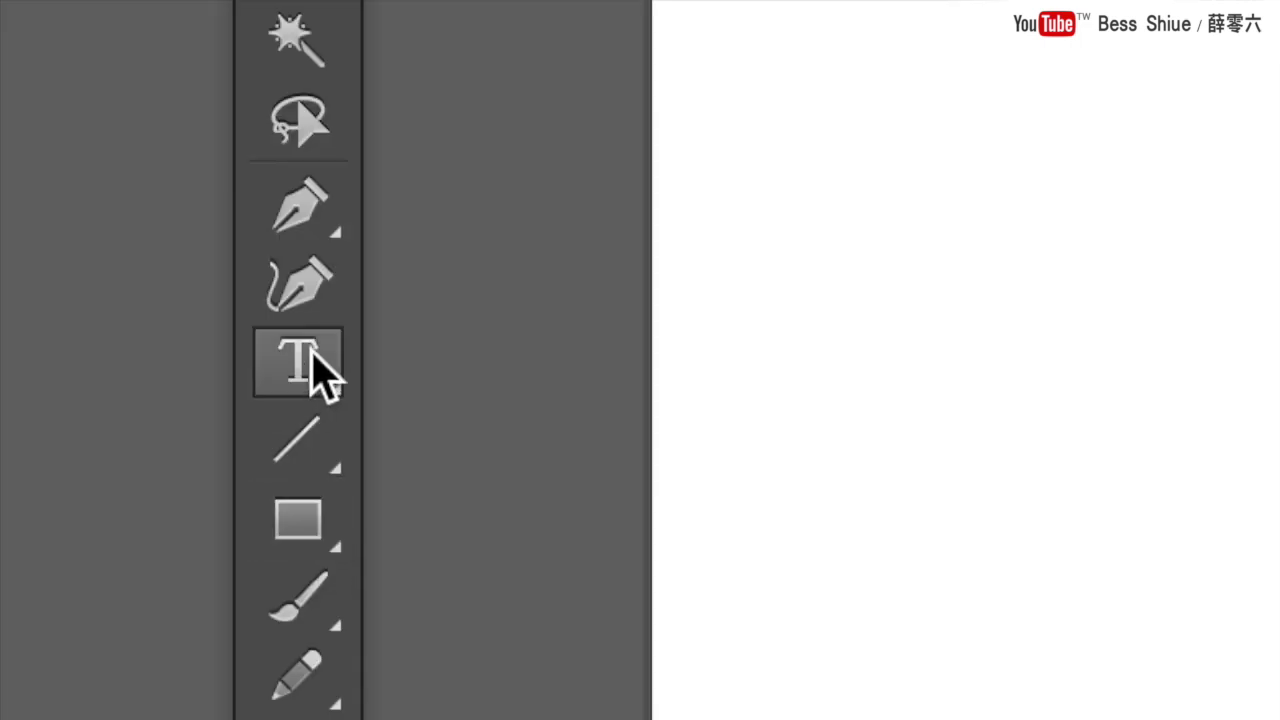
{"action": "left_click", "coordinate": [316, 362]}
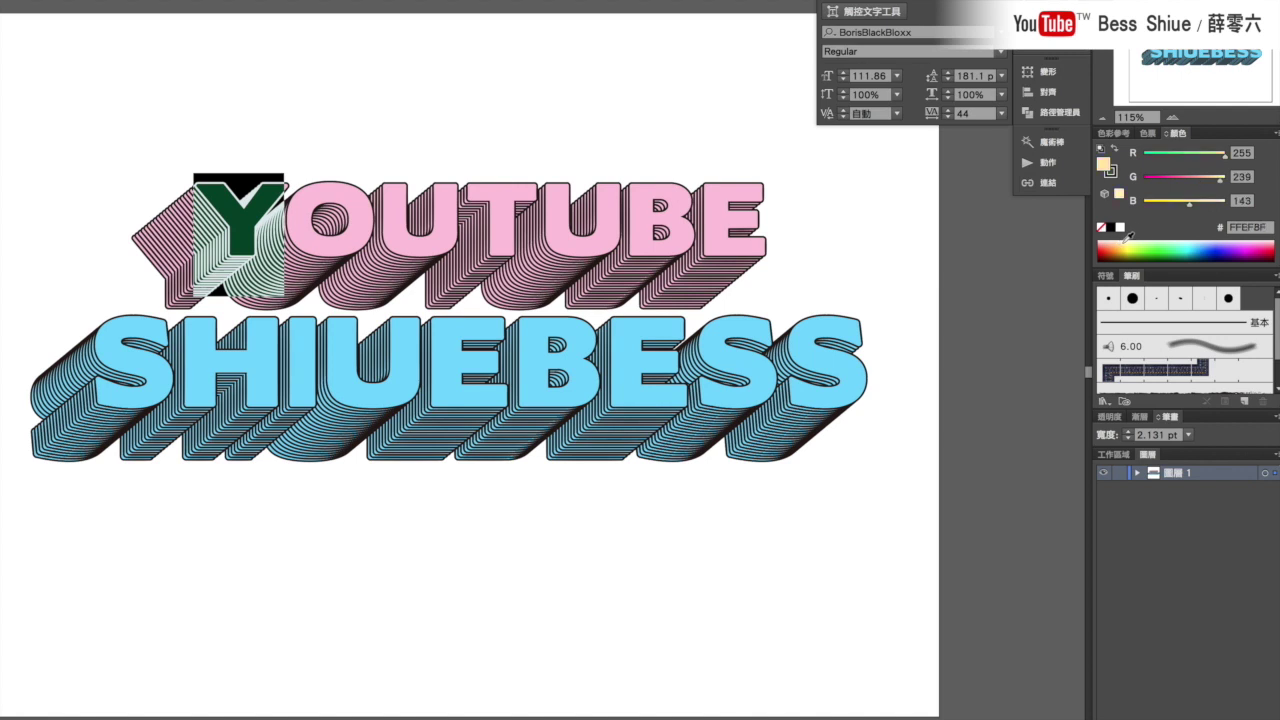
- Colour YOUTUBE's letters peach, white, light green, light green, light cyan and blue
{"action": "key", "text": "shift+Right"}
{"action": "left_click", "coordinate": [1118, 193]}
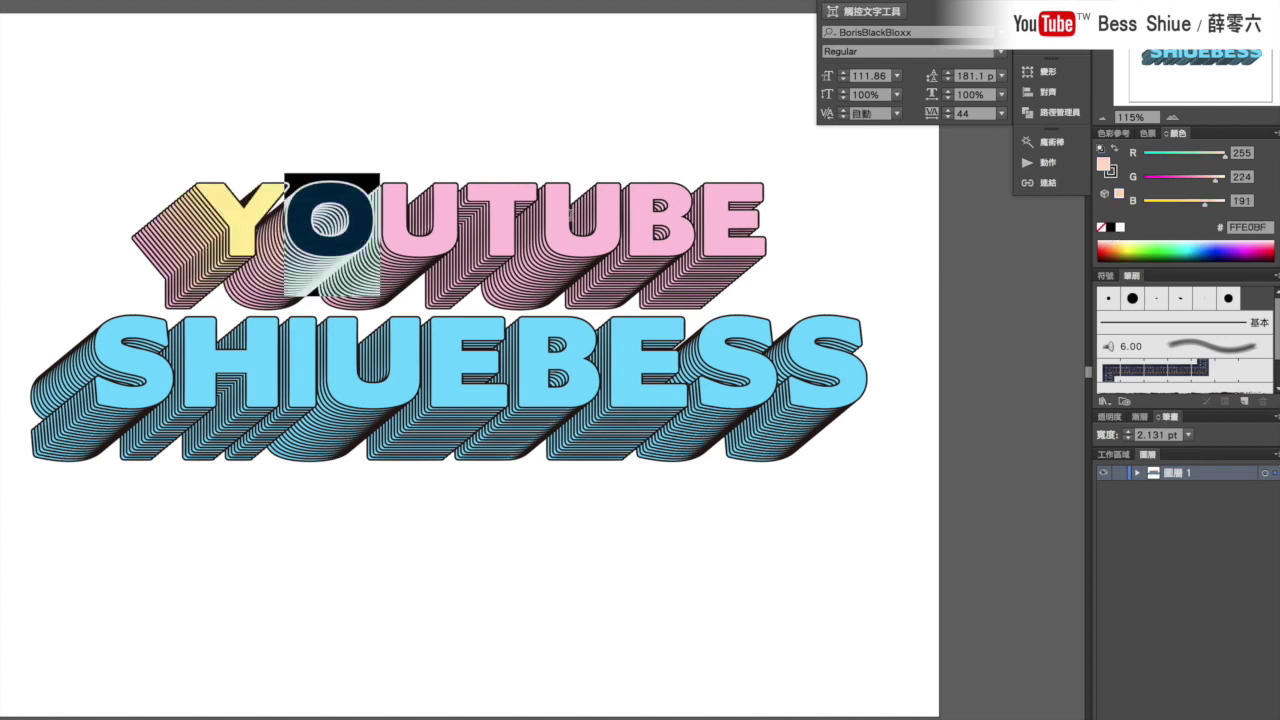
{"action": "key", "text": "Right"}
{"action": "key", "text": "shift+Right"}
{"action": "left_click", "coordinate": [1118, 227]}
{"action": "key", "text": "Right"}
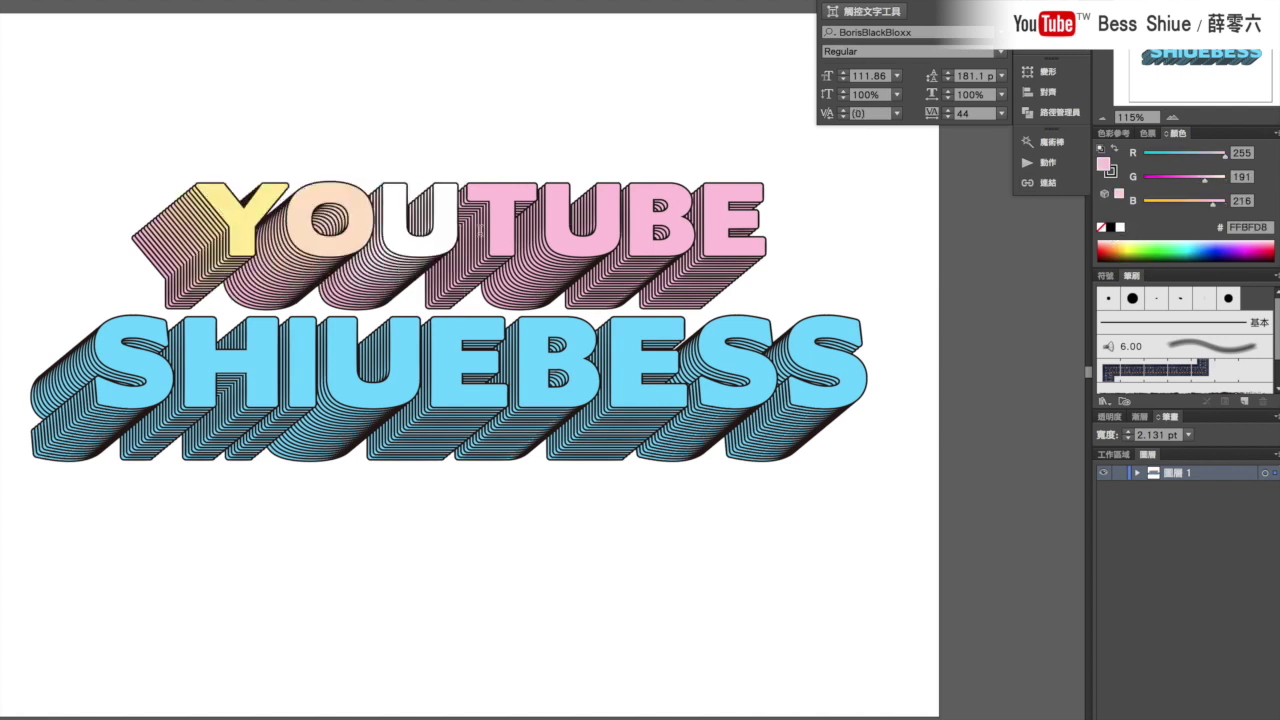
{"action": "key", "text": "shift+Right"}
{"action": "left_click", "coordinate": [1166, 244]}
{"action": "key", "text": "Right"}
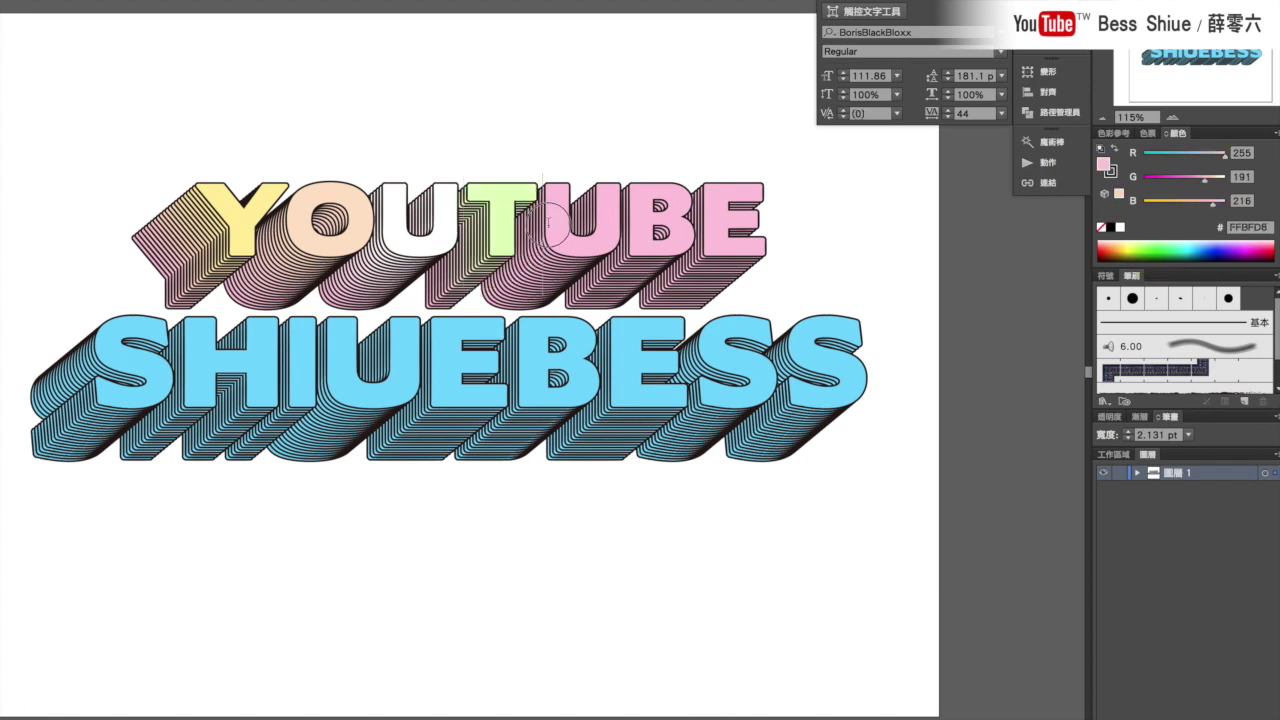
{"action": "key", "text": "shift+Right"}
{"action": "left_click", "coordinate": [1168, 244]}
{"action": "key", "text": "Right"}
{"action": "key", "text": "shift+Right"}
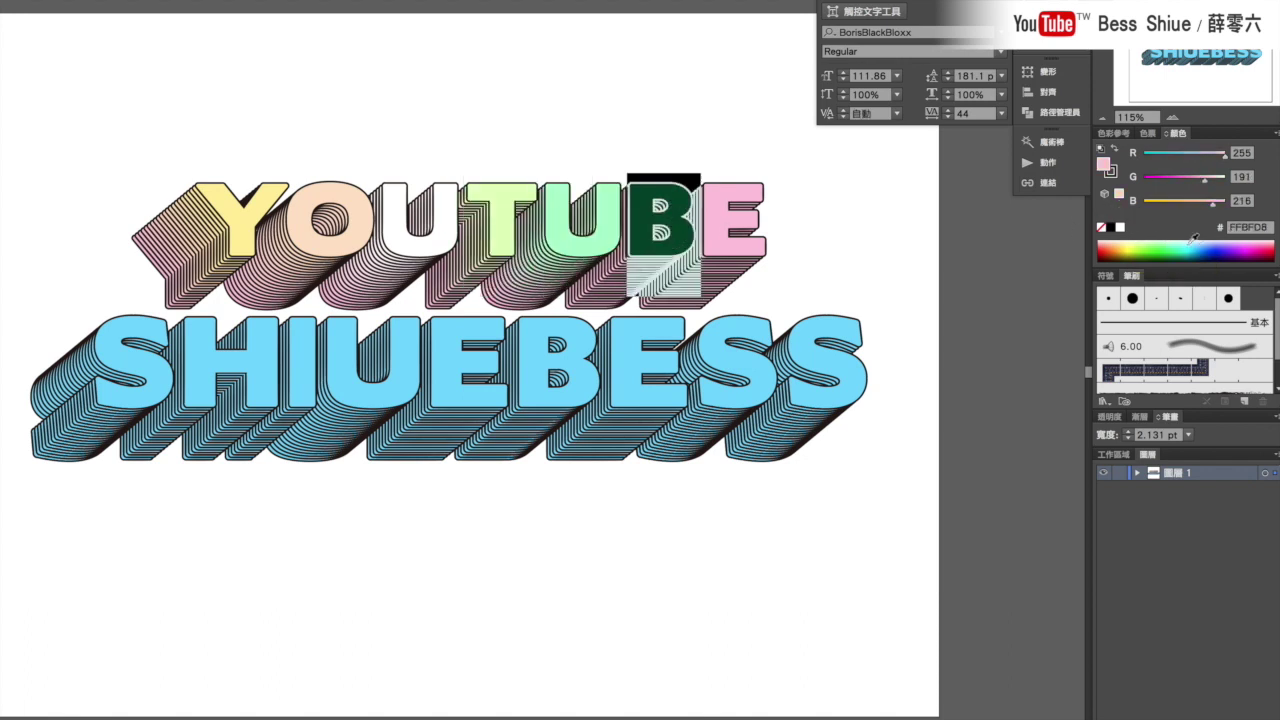
{"action": "left_click", "coordinate": [1193, 237]}
{"action": "key", "text": "Right"}
{"action": "key", "text": "shift+Right"}
{"action": "left_click", "coordinate": [1207, 238]}
- Colour the second line's first four letters pale pink, pink, salmon and yellow
{"action": "left_click", "coordinate": [805, 318]}
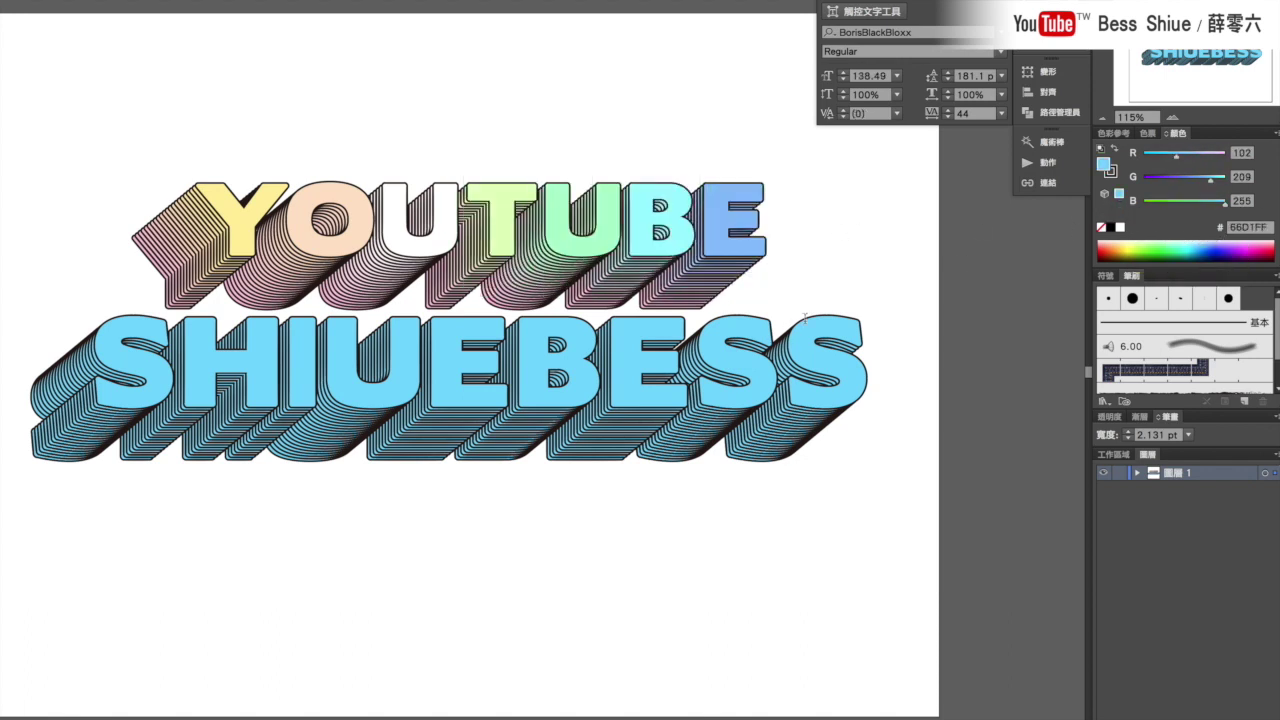
{"action": "left_click_drag", "start_coordinate": [72, 353], "coordinate": [168, 356]}
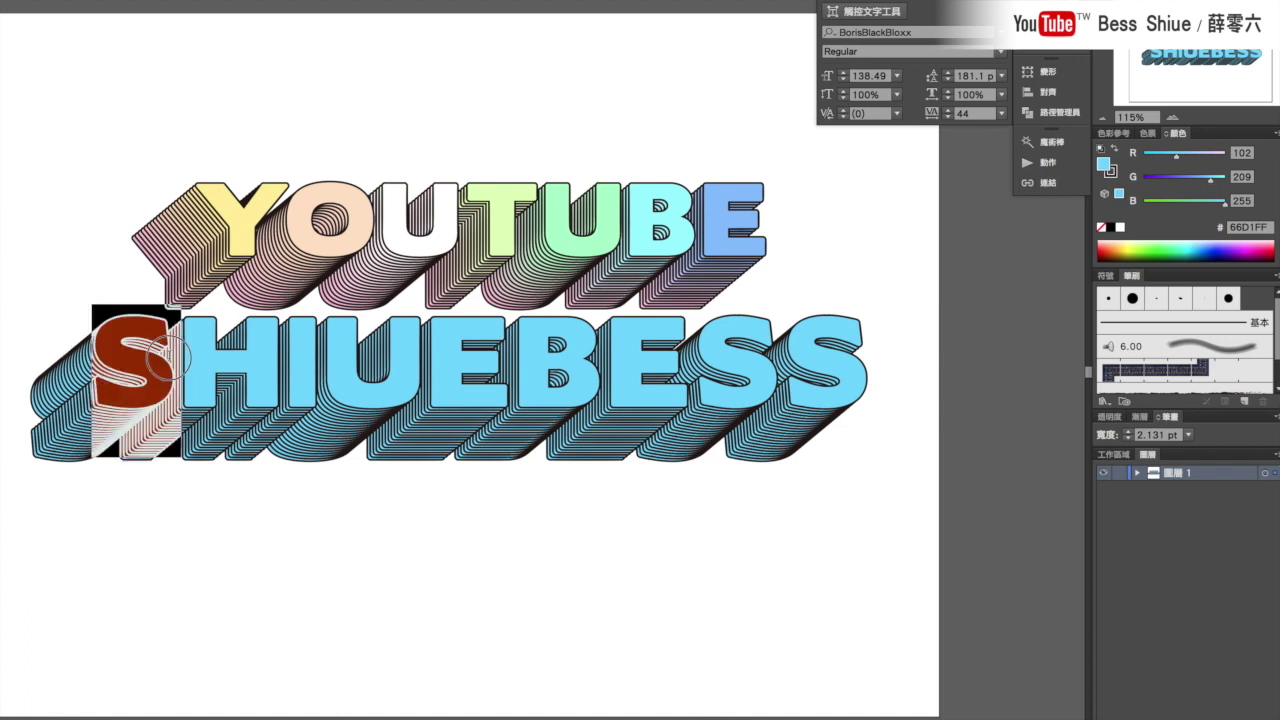
{"action": "left_click", "coordinate": [1264, 242]}
{"action": "key", "text": "Right"}
{"action": "key", "text": "shift+Right"}
{"action": "left_click", "coordinate": [1265, 244]}
{"action": "key", "text": "Right"}
{"action": "key", "text": "shift+Right"}
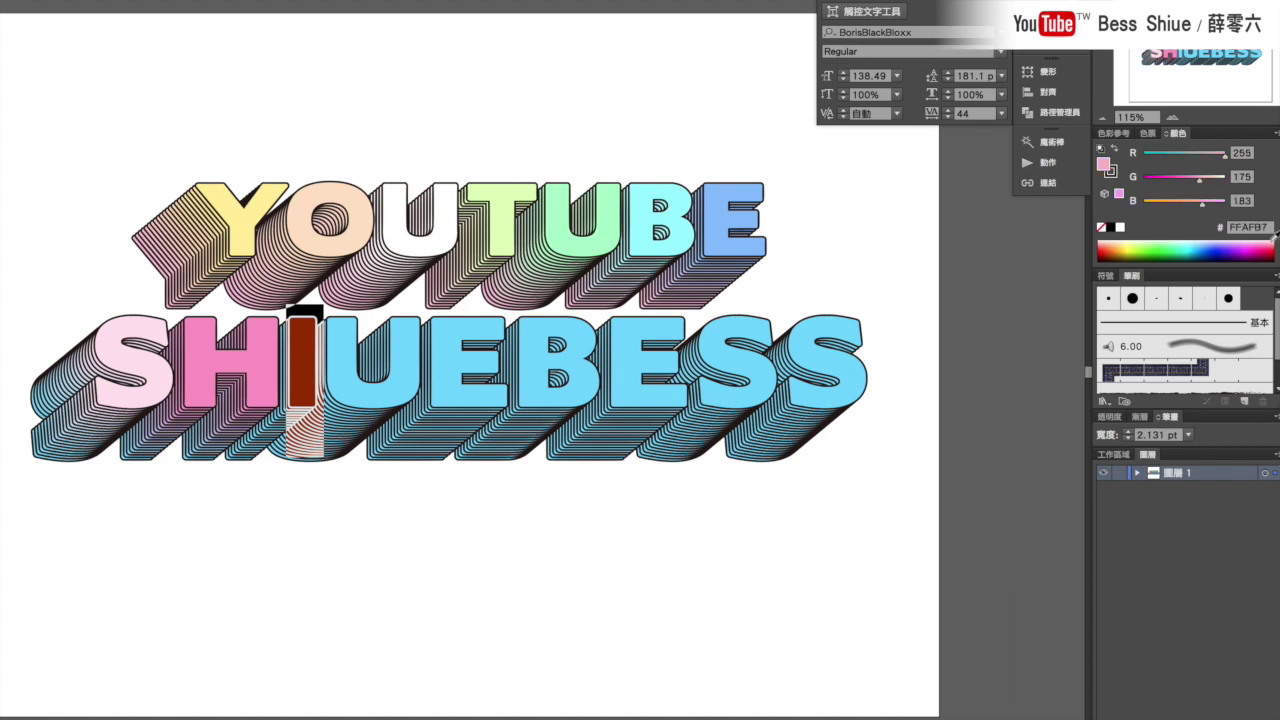
{"action": "left_click", "coordinate": [1112, 240]}
{"action": "key", "text": "Right"}
{"action": "key", "text": "shift+Right"}
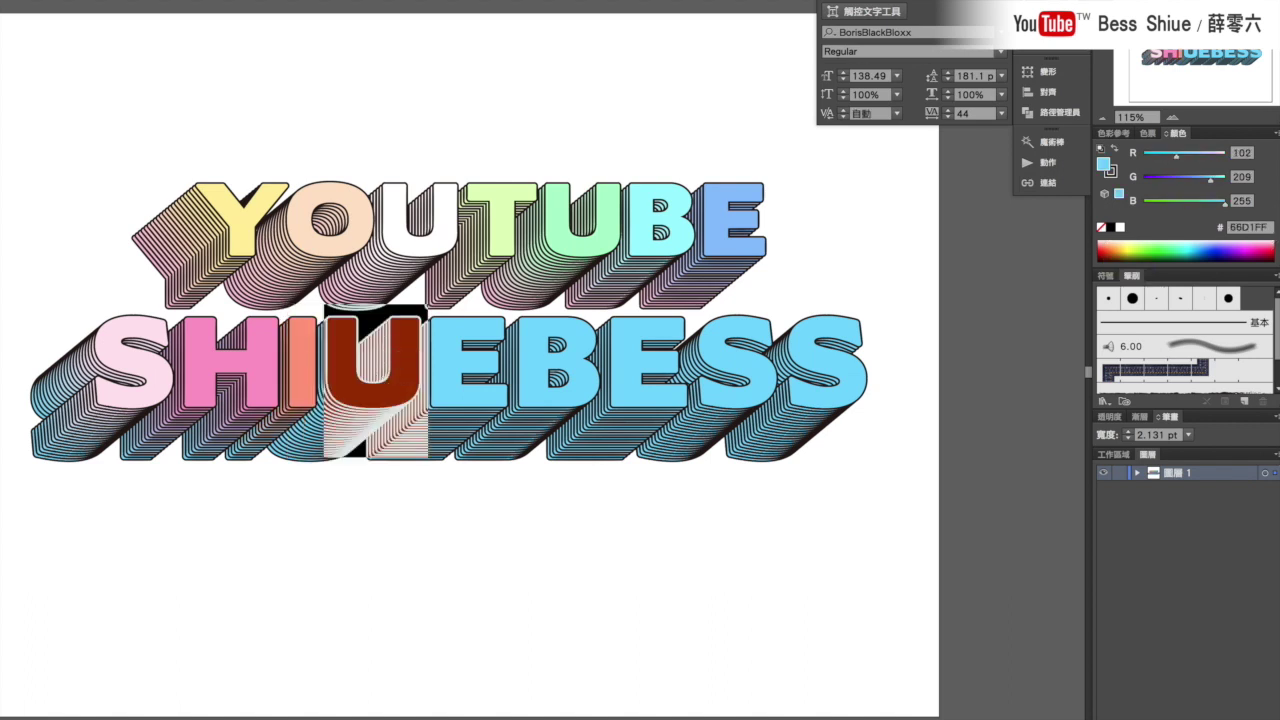
{"action": "left_click", "coordinate": [1130, 240]}
- Colour its remaining letters green, mint green, very light cyan, pale lavender and pink
{"action": "key", "text": "Right"}
{"action": "key", "text": "shift+Right"}
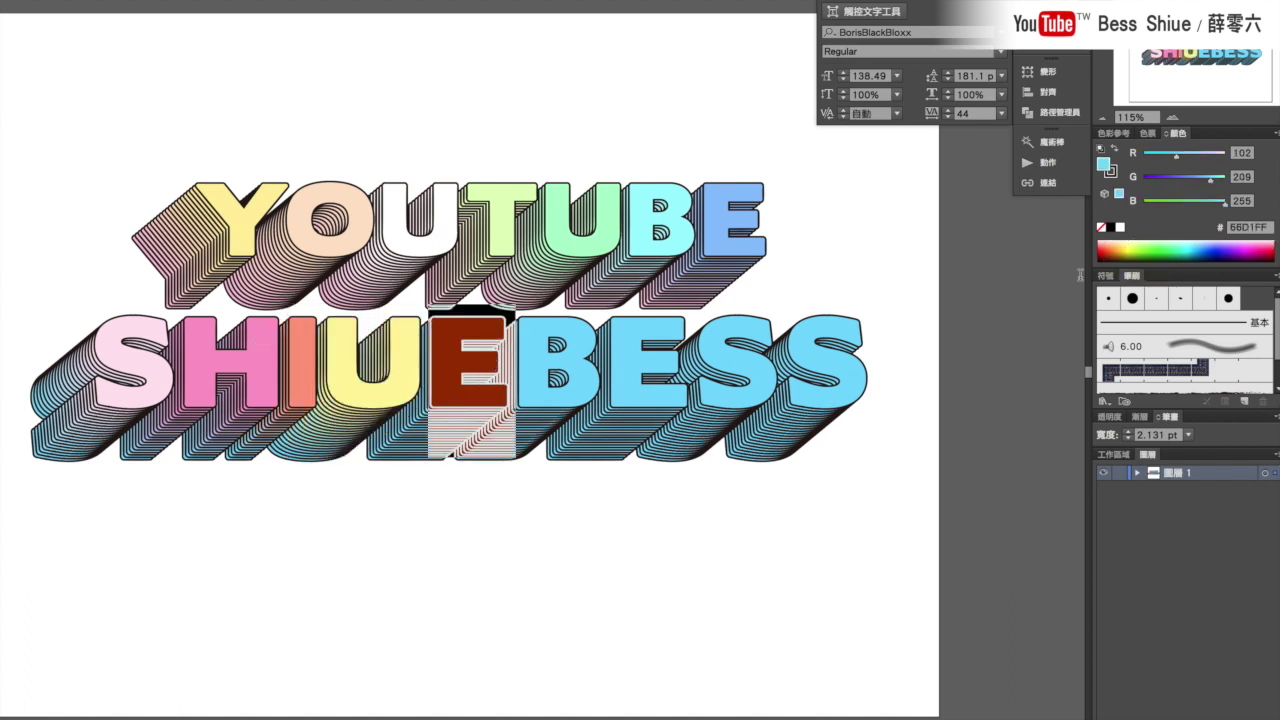
{"action": "left_click", "coordinate": [1157, 241]}
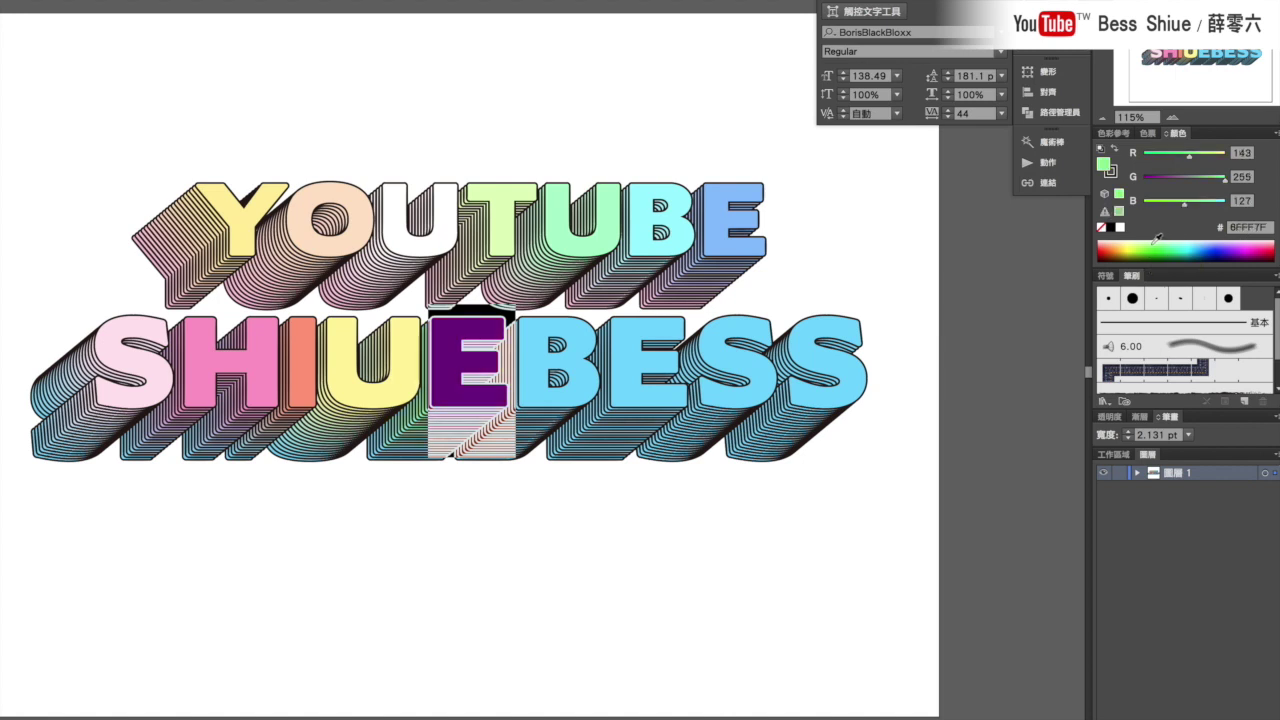
{"action": "key", "text": "Right"}
{"action": "key", "text": "shift+Right"}
{"action": "left_click", "coordinate": [1162, 240]}
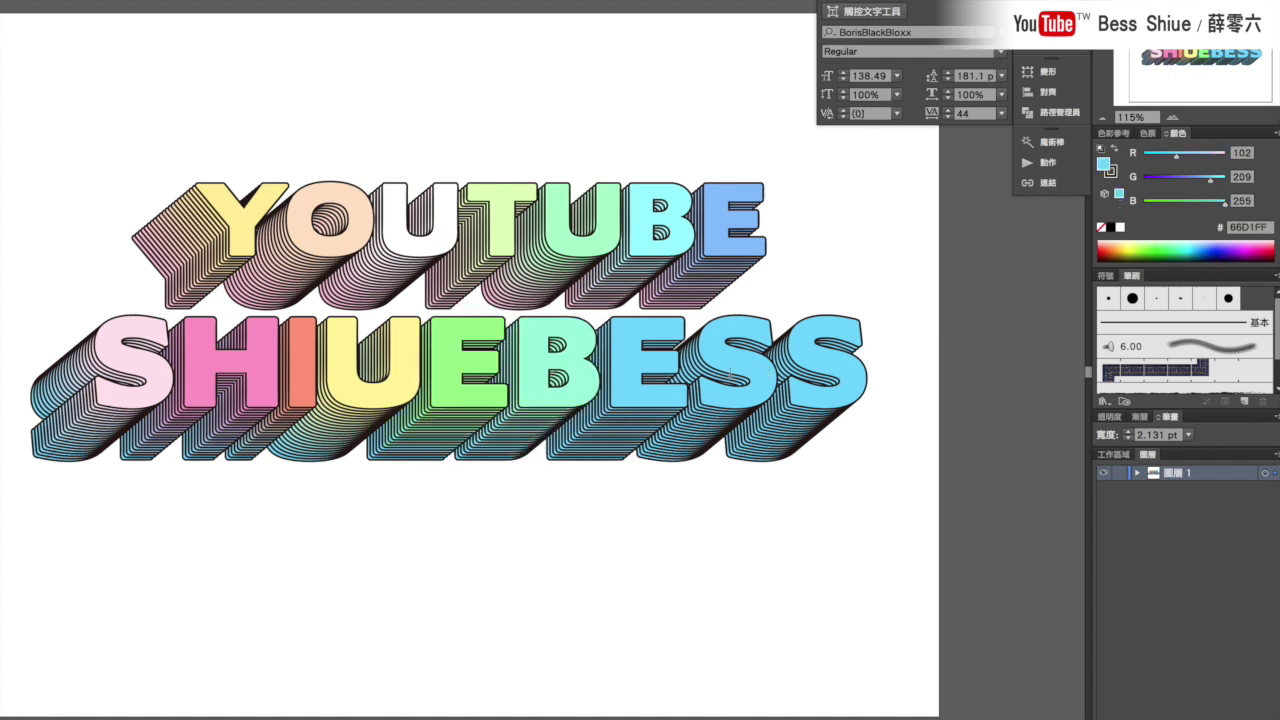
{"action": "key", "text": "Right"}
{"action": "key", "text": "shift+Right"}
{"action": "left_click", "coordinate": [1190, 241]}
{"action": "key", "text": "Right"}
{"action": "key", "text": "shift+Right"}
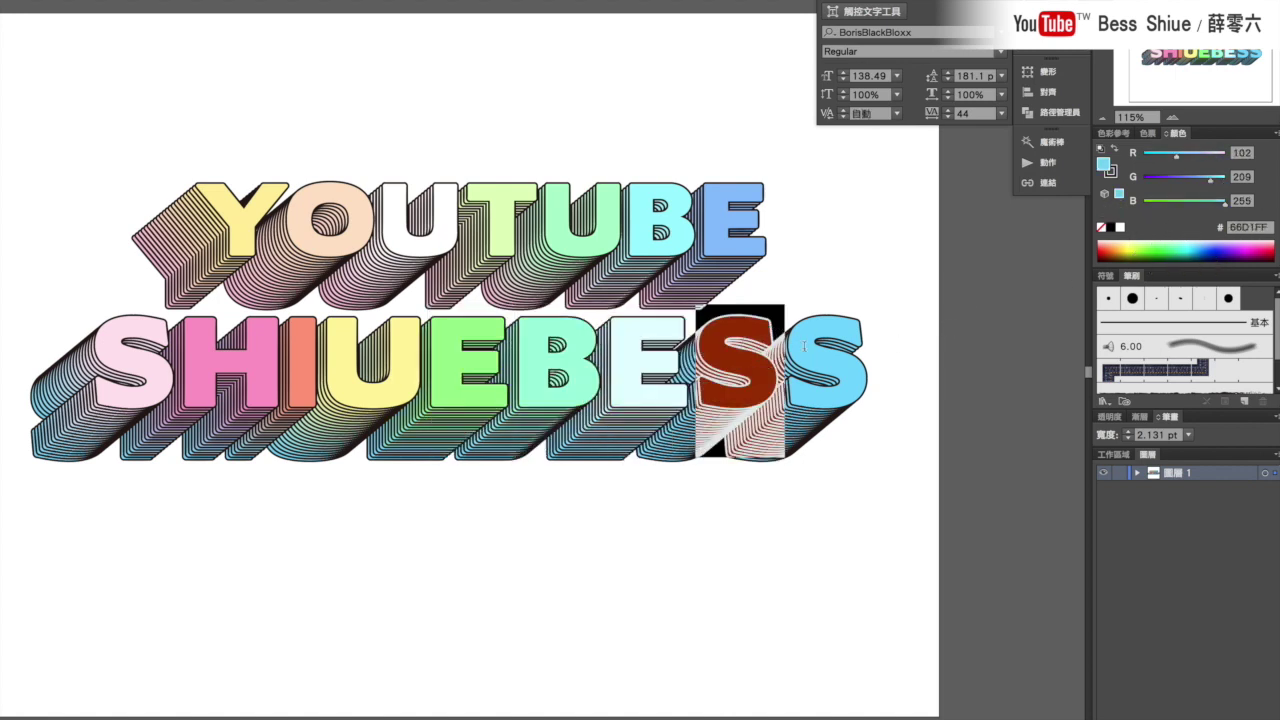
{"action": "left_click", "coordinate": [1217, 241]}
{"action": "key", "text": "Right"}
{"action": "key", "text": "shift+Right"}
{"action": "left_click", "coordinate": [1255, 258]}
- Set the stroke weight of all the text outlines to 2 pt
{"action": "key", "text": "Escape"}
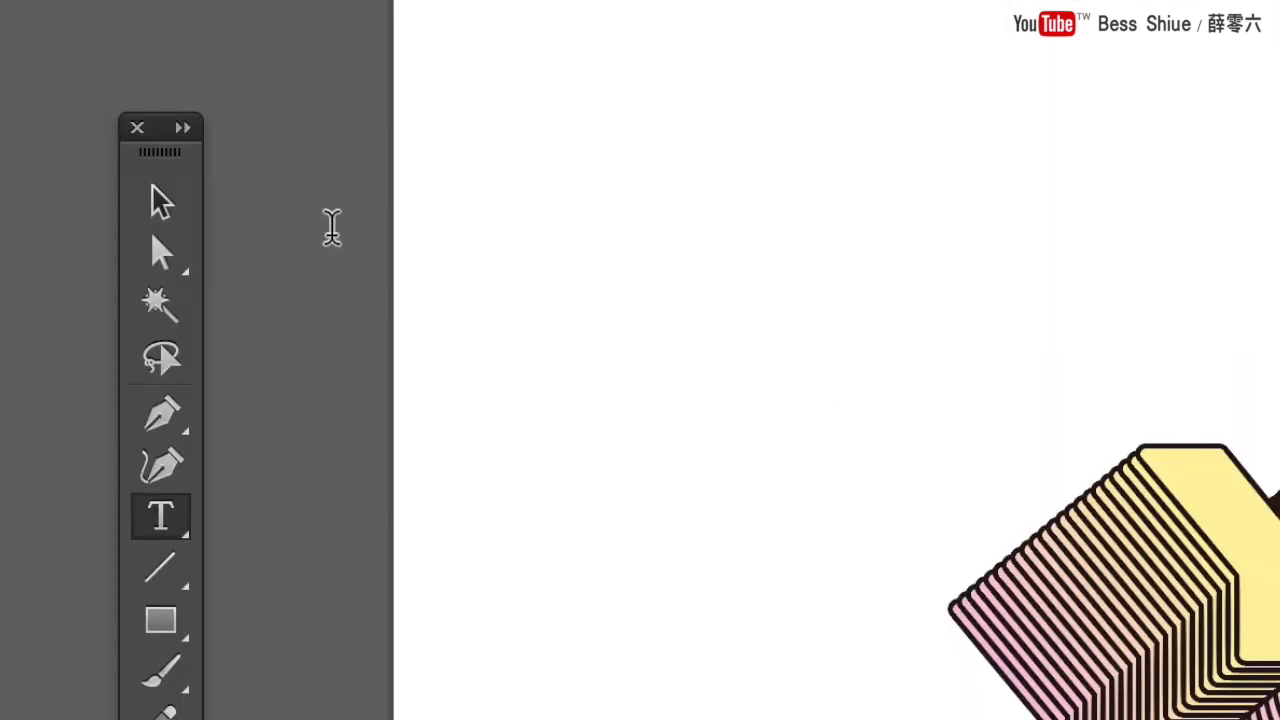
{"action": "left_click", "coordinate": [162, 204]}
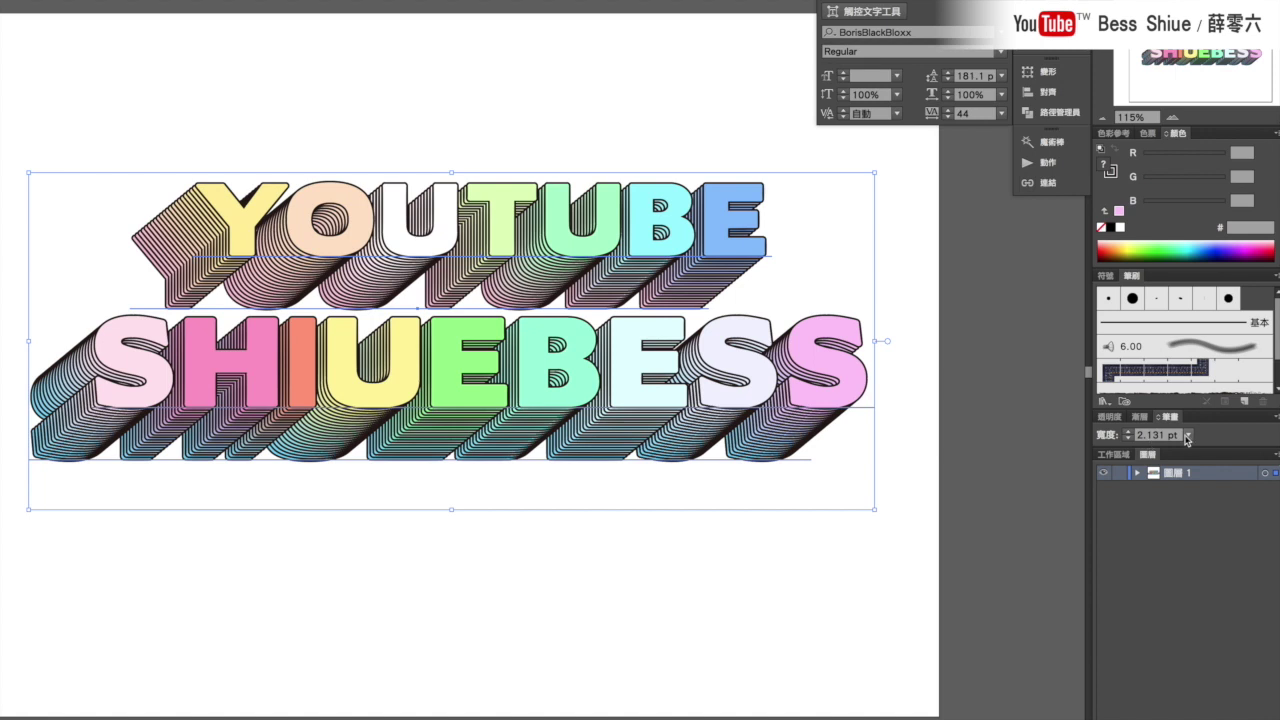
{"action": "left_click", "coordinate": [1188, 435]}
{"action": "left_click", "coordinate": [1207, 131]}
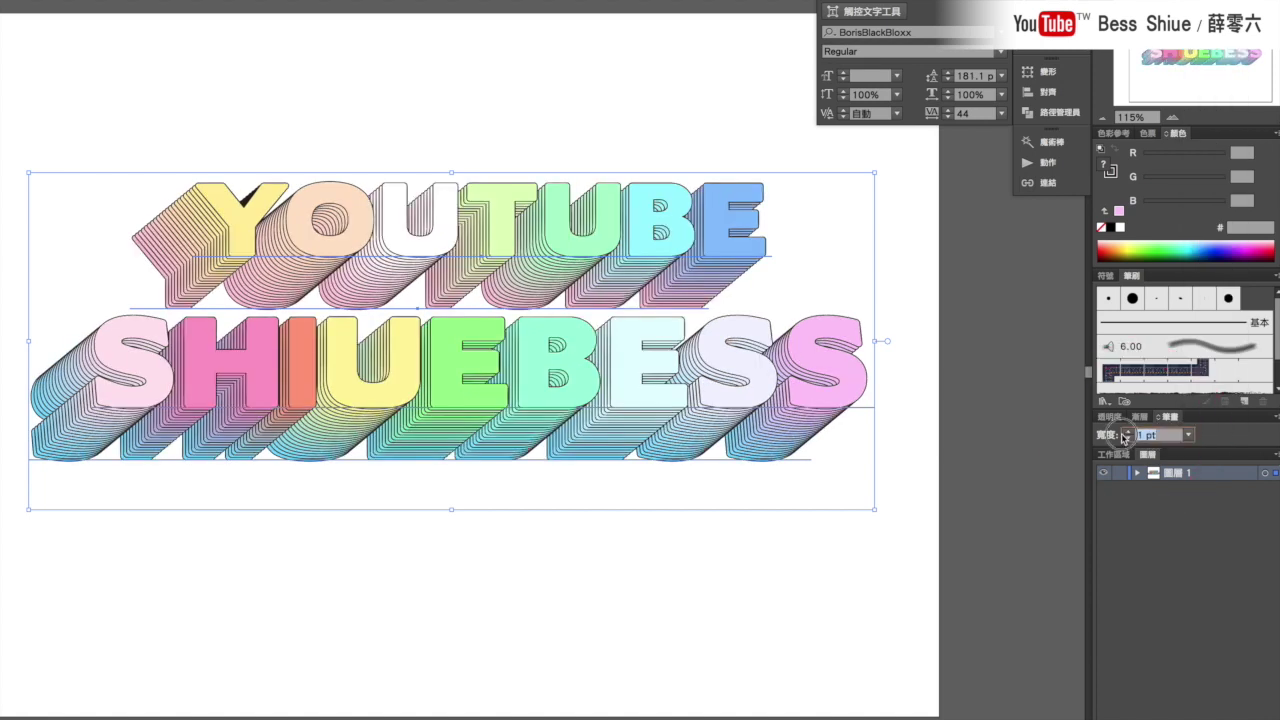
{"action": "type", "text": "1.5"}
{"action": "key", "text": "Return"}
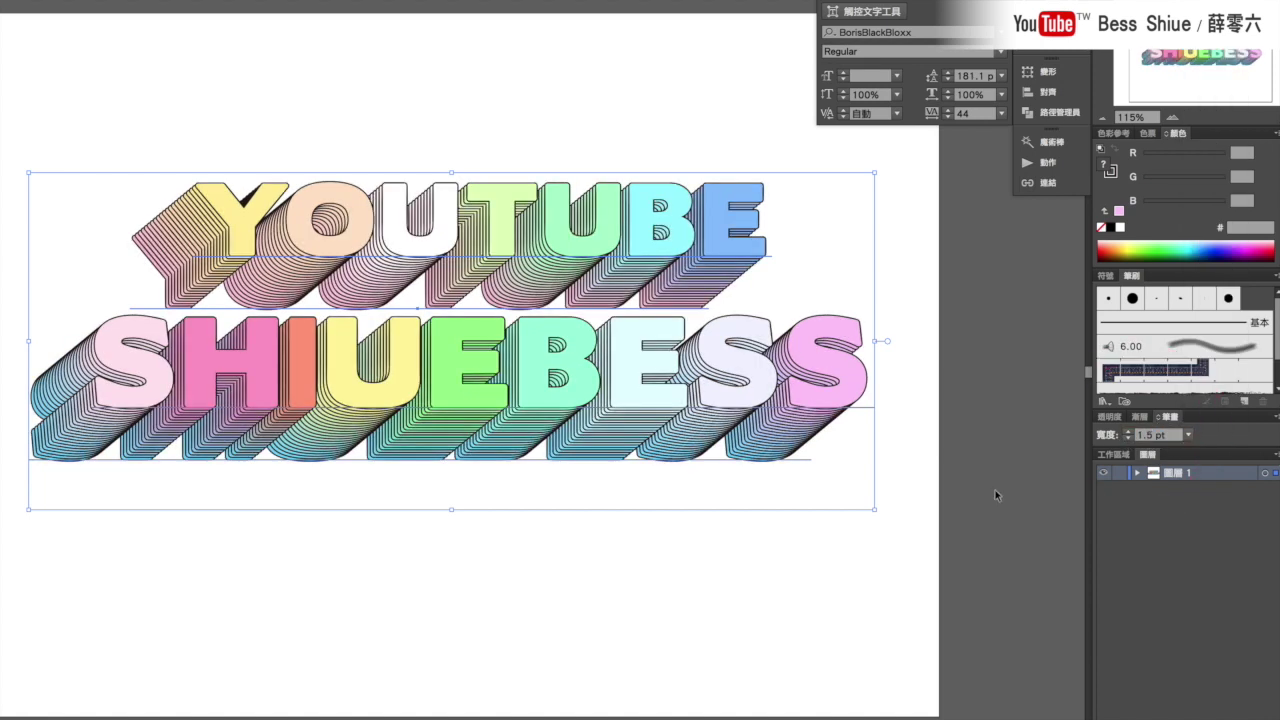
{"action": "left_click", "coordinate": [1188, 435]}
{"action": "left_click", "coordinate": [1210, 148]}
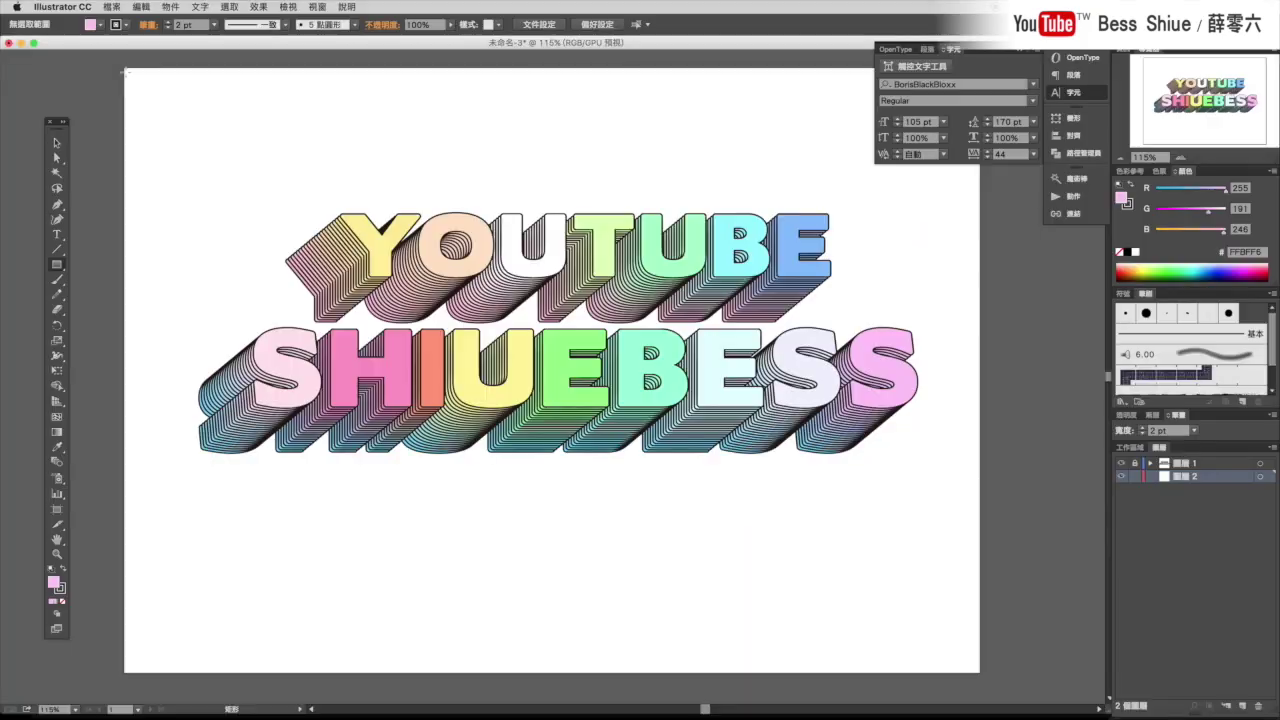
- Draw a deep pink rectangle covering the artboard and lock the background layer
{"action": "left_click_drag", "start_coordinate": [820, 646], "coordinate": [979, 671]}
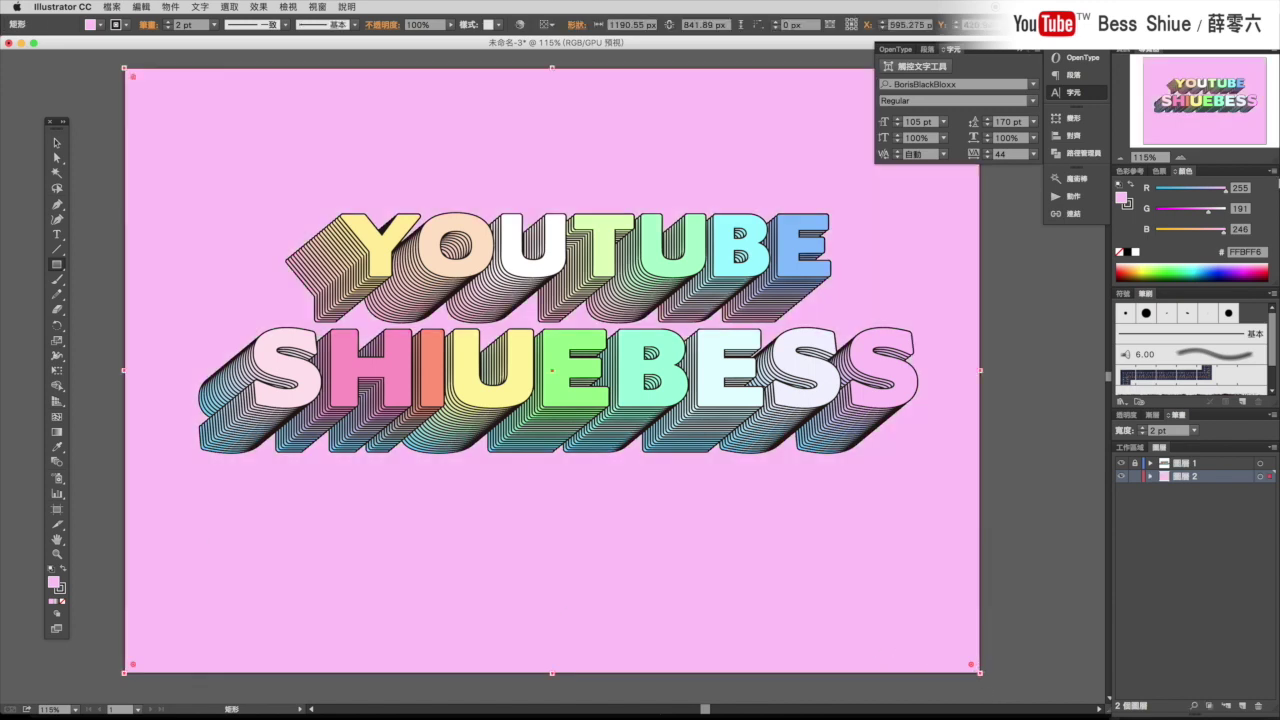
{"action": "left_click_drag", "start_coordinate": [1208, 212], "coordinate": [1186, 212]}
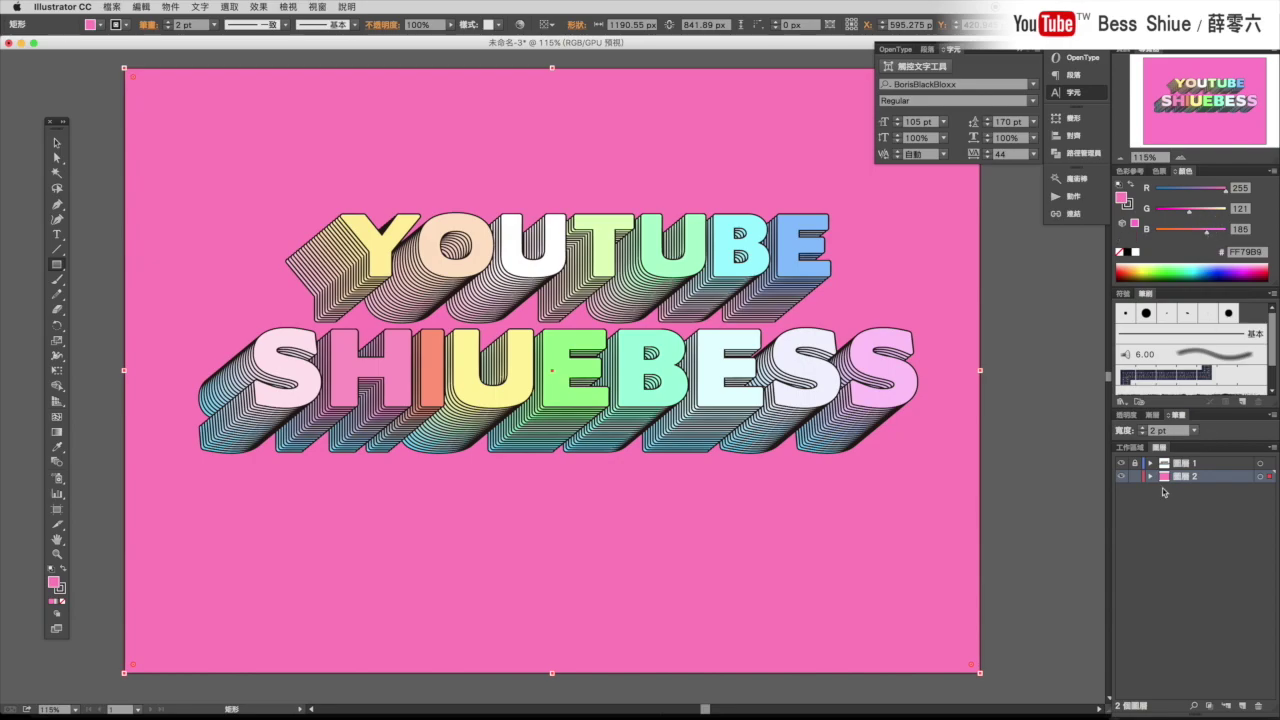
{"action": "left_click", "coordinate": [1134, 476]}
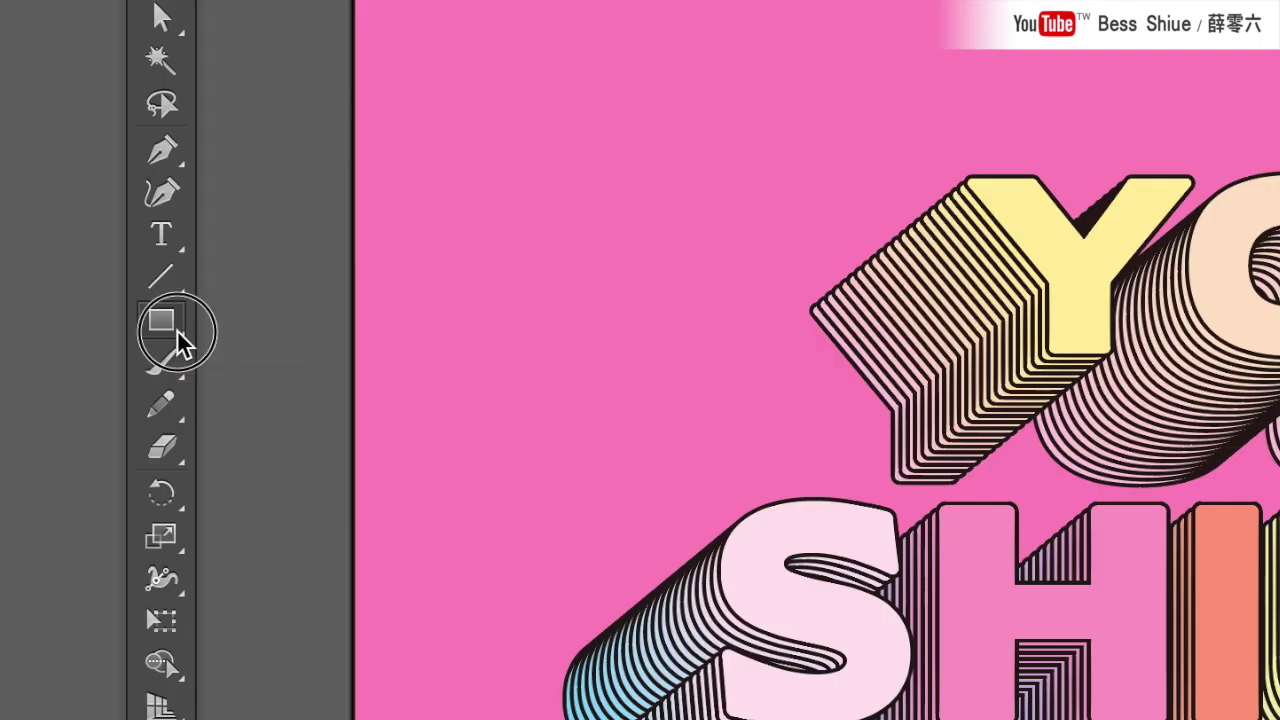
- Draw a white star at the top left and repeat copies down the left edge
{"action": "left_click", "coordinate": [62, 267]}
{"action": "left_click", "coordinate": [281, 490]}
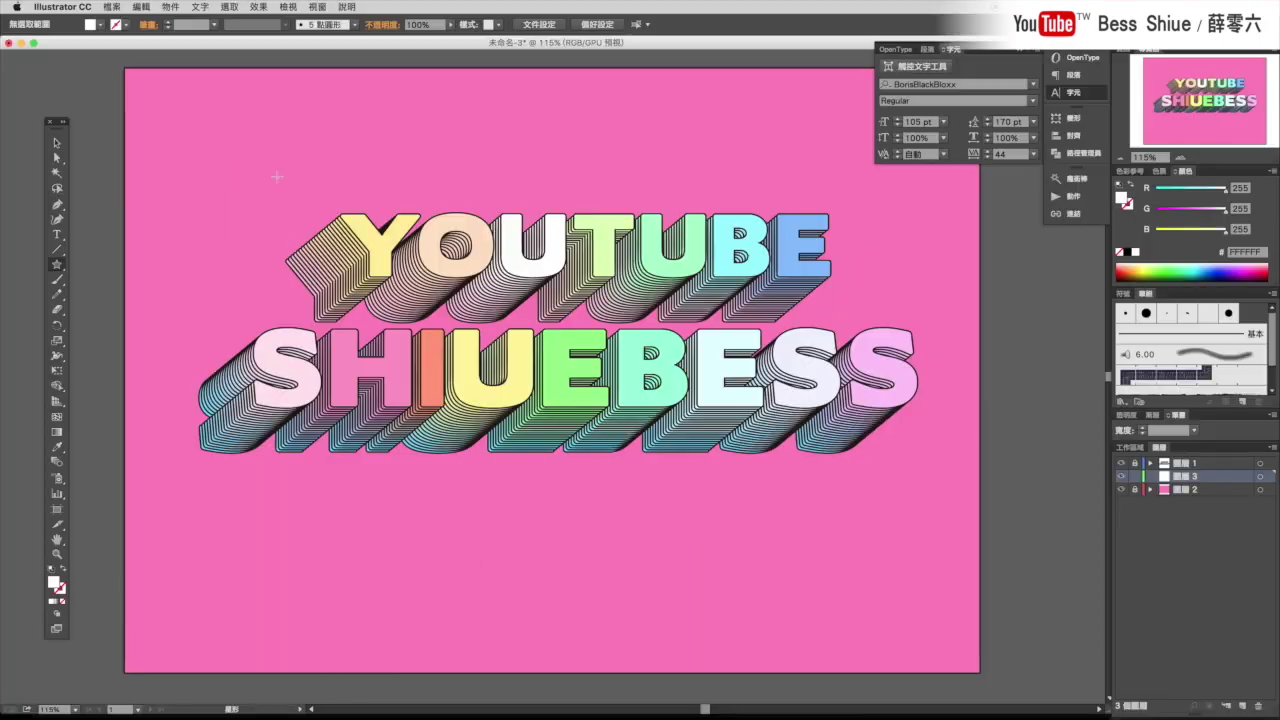
{"action": "mouse_move", "coordinate": [197, 152]}
{"action": "left_mouse_down"}
{"action": "mouse_move", "coordinate": [197, 116]}
{"action": "mouse_move", "coordinate": [186, 135]}
{"action": "left_mouse_up"}
{"action": "left_click", "coordinate": [57, 142]}
{"action": "left_click_drag", "start_coordinate": [192, 250], "coordinate": [192, 252]}
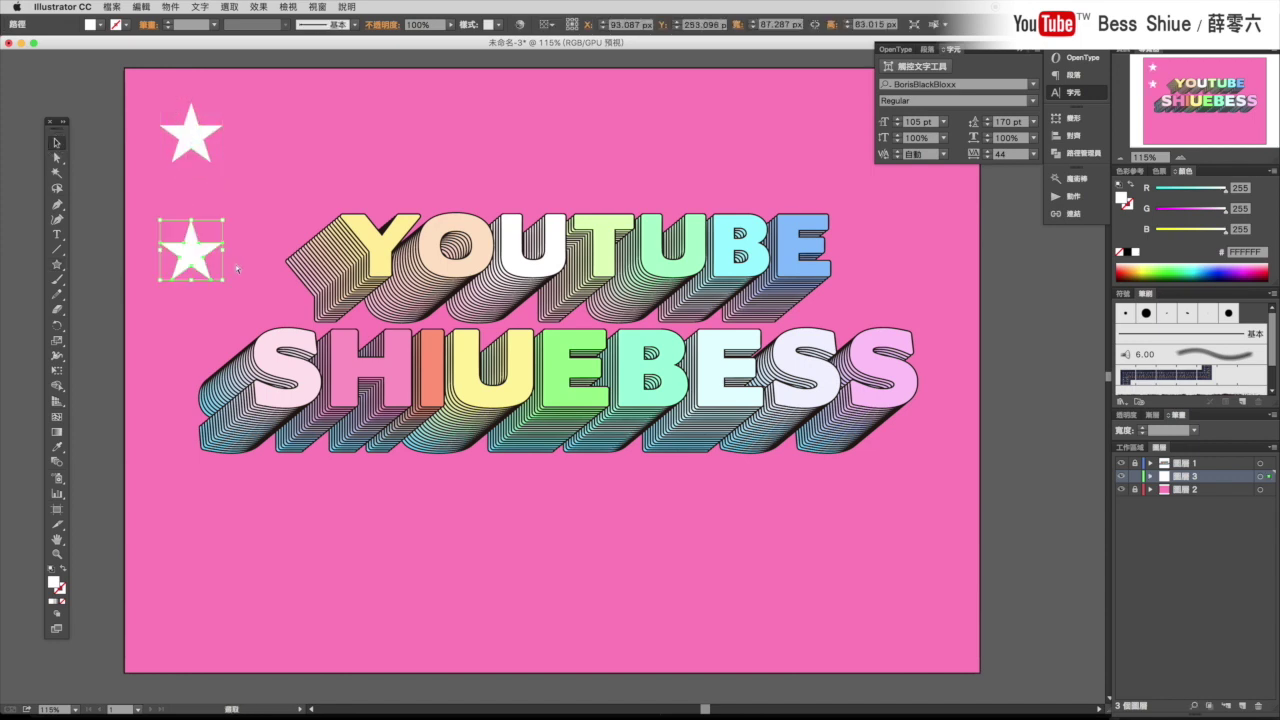
{"action": "key", "text": "ctrl+d"}
{"action": "key", "text": "ctrl+d"}
{"action": "key", "text": "ctrl+d"}
{"action": "left_click", "coordinate": [187, 436]}
- Duplicate the star column into several evenly spaced columns across the artboard
{"action": "left_click_drag", "start_coordinate": [150, 90], "coordinate": [215, 645]}
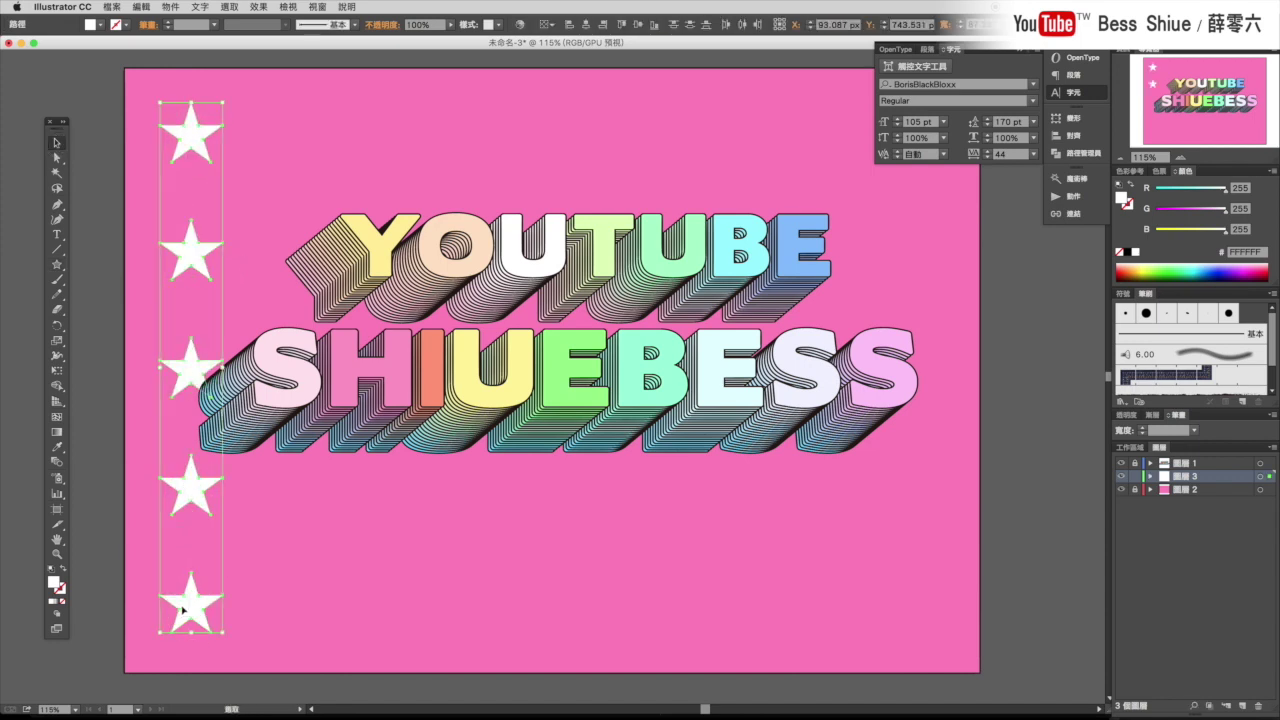
{"action": "left_click_drag", "start_coordinate": [190, 600], "coordinate": [305, 600], "text": "alt"}
{"action": "key", "text": "ctrl+d"}
{"action": "key", "text": "ctrl+d"}
{"action": "key", "text": "ctrl+d"}
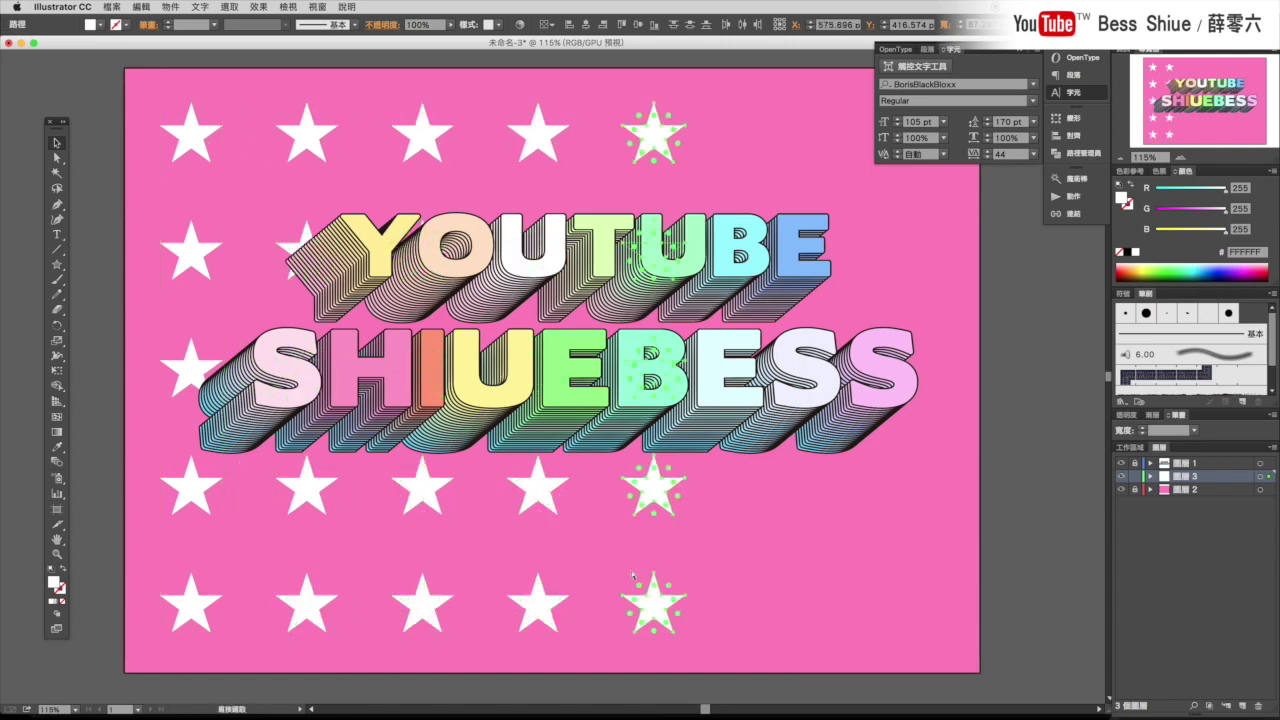
{"action": "key", "text": "ctrl+d"}
{"action": "key", "text": "ctrl+d"}
- Select all the stars, nudge them right, and set their opacity to 33%
{"action": "left_click", "coordinate": [1259, 477]}
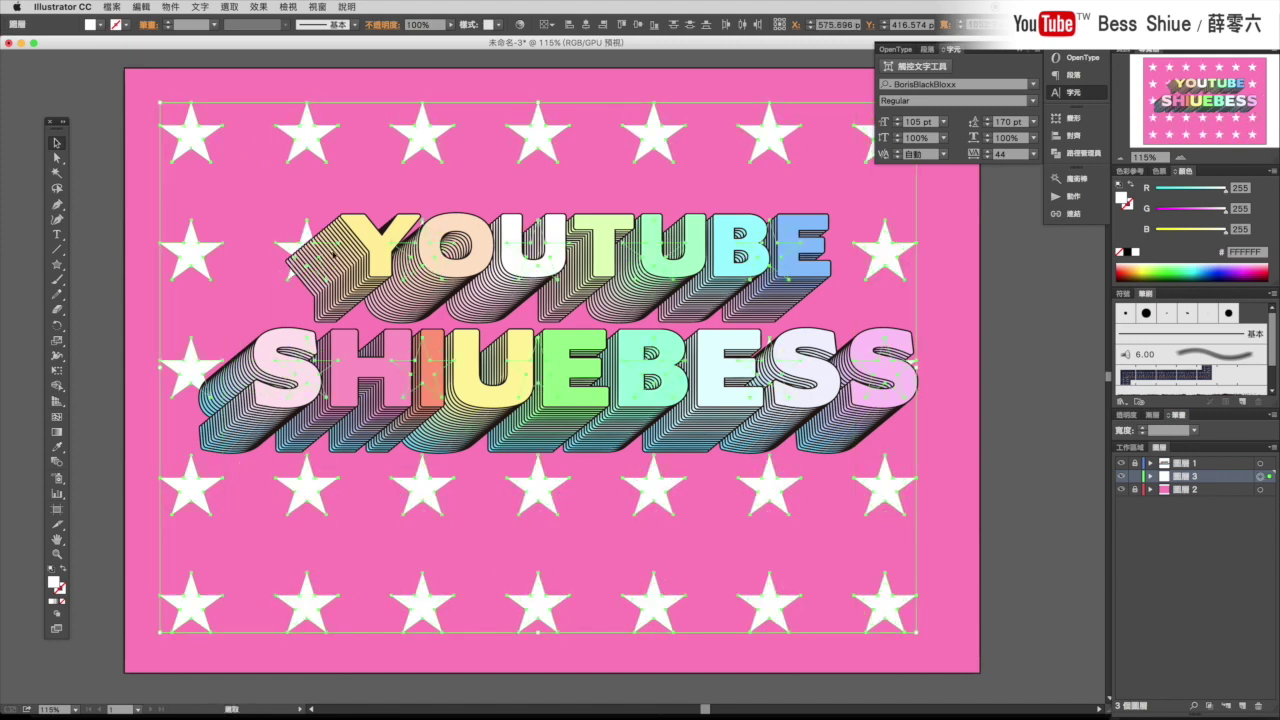
{"action": "left_click_drag", "start_coordinate": [185, 130], "coordinate": [205, 130]}
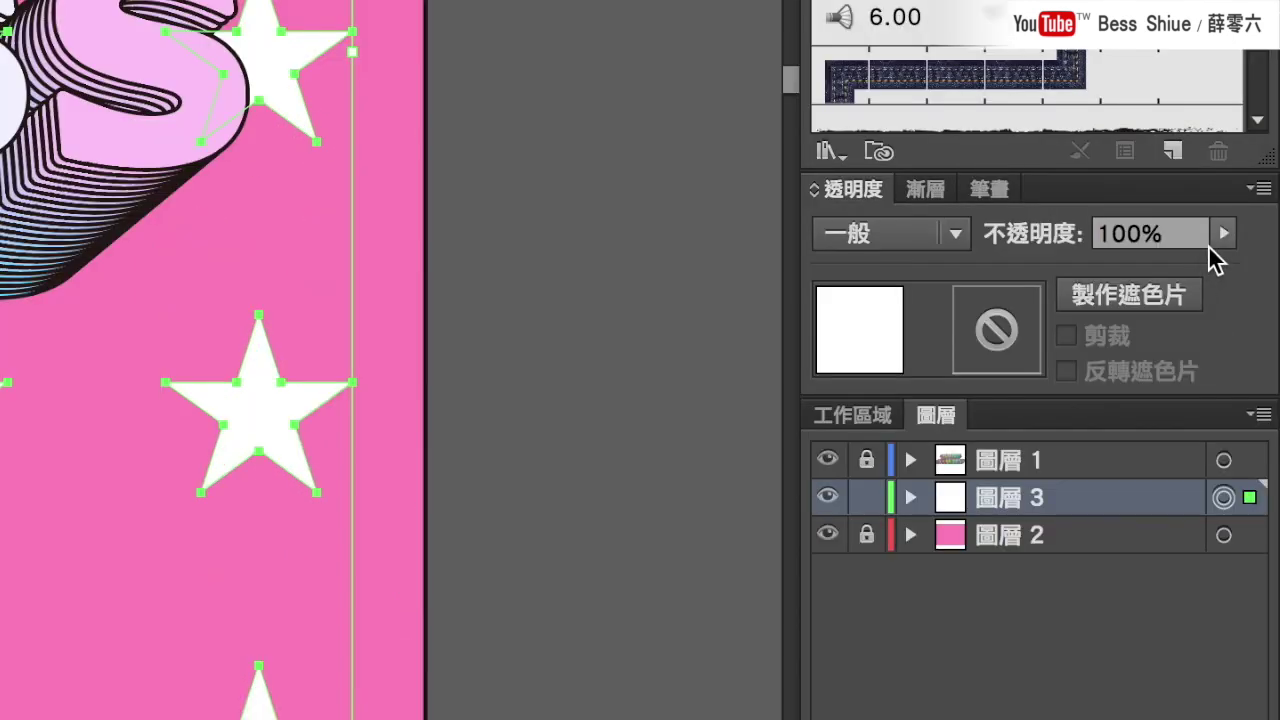
{"action": "left_click", "coordinate": [1221, 236]}
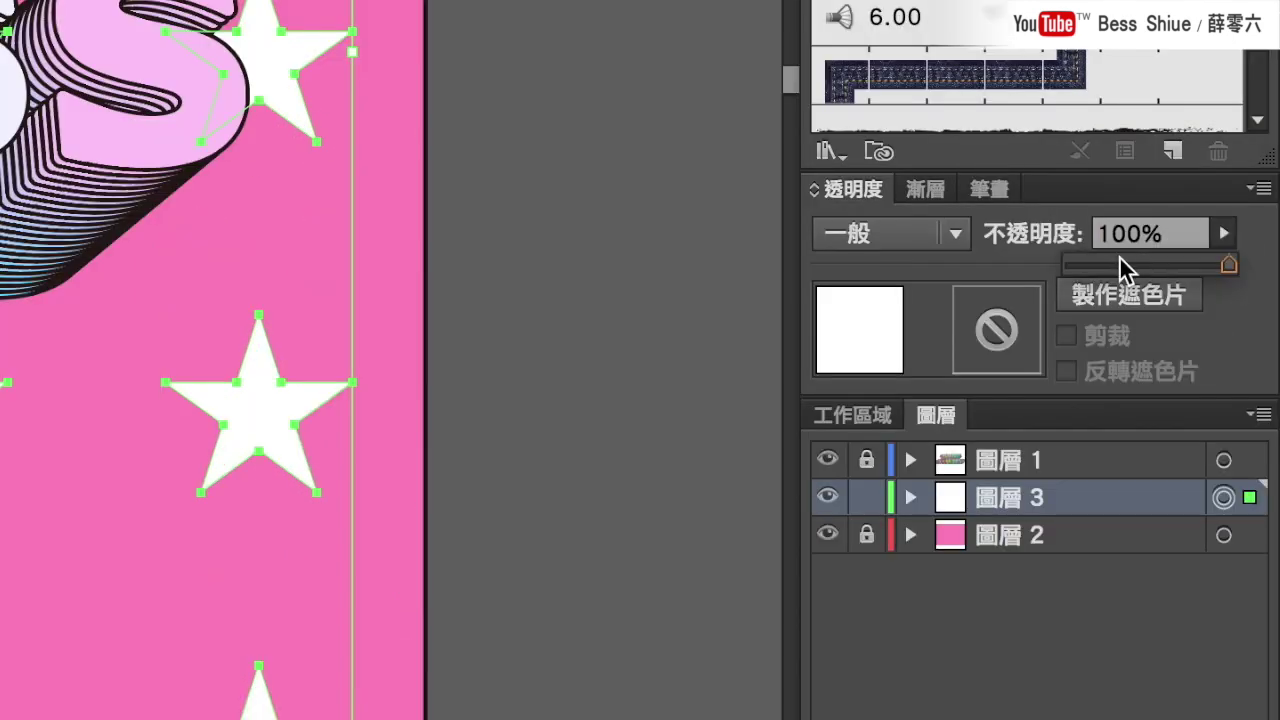
{"action": "left_click", "coordinate": [1120, 265]}
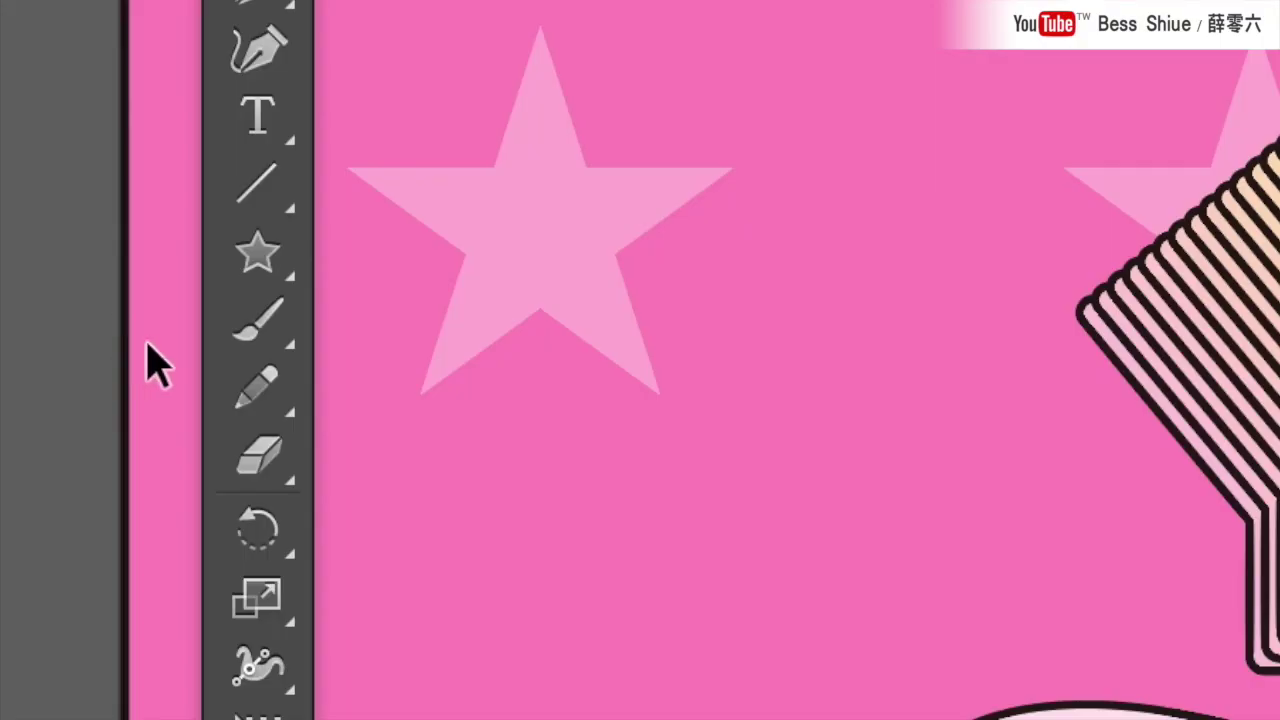
{"action": "left_click", "coordinate": [57, 279]}
- Brush white highlight strokes on the Y, O, T, U and B of YOUTUBE
{"action": "left_click_drag", "start_coordinate": [295, 275], "coordinate": [345, 330]}
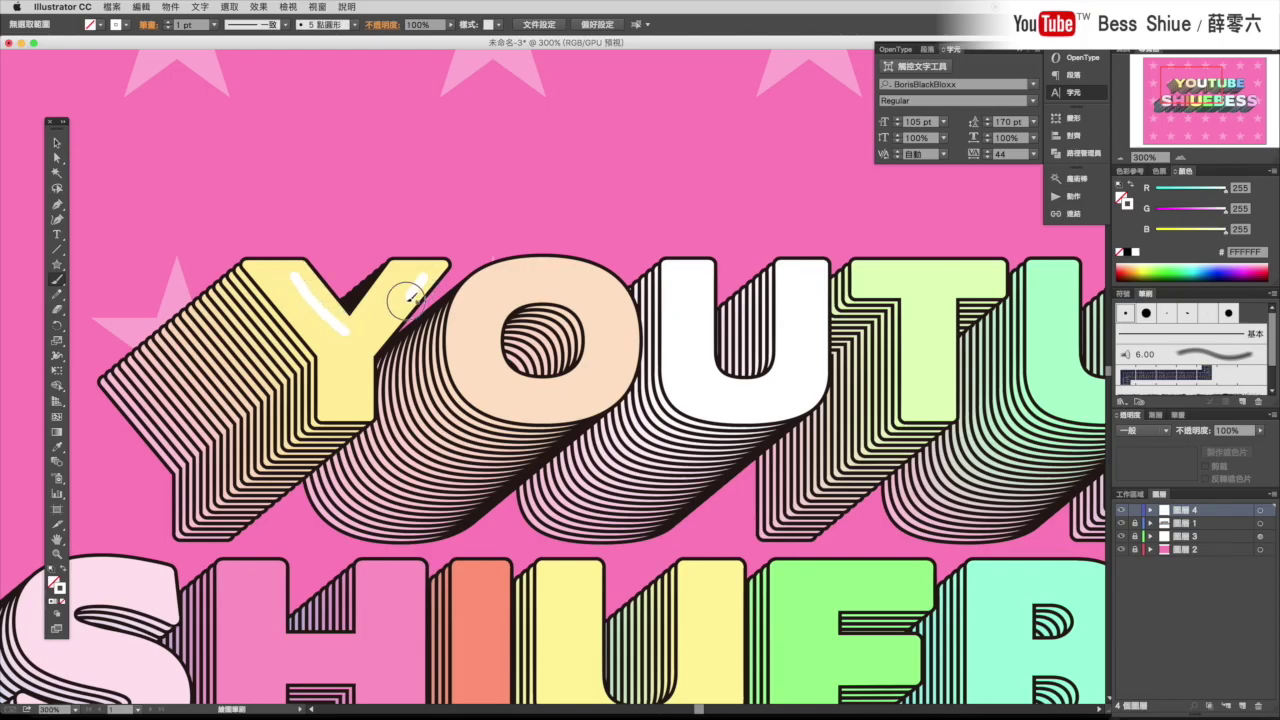
{"action": "left_click_drag", "start_coordinate": [506, 281], "coordinate": [596, 285]}
{"action": "scroll", "coordinate": [617, 309], "scroll_direction": "right", "scroll_amount": 3}
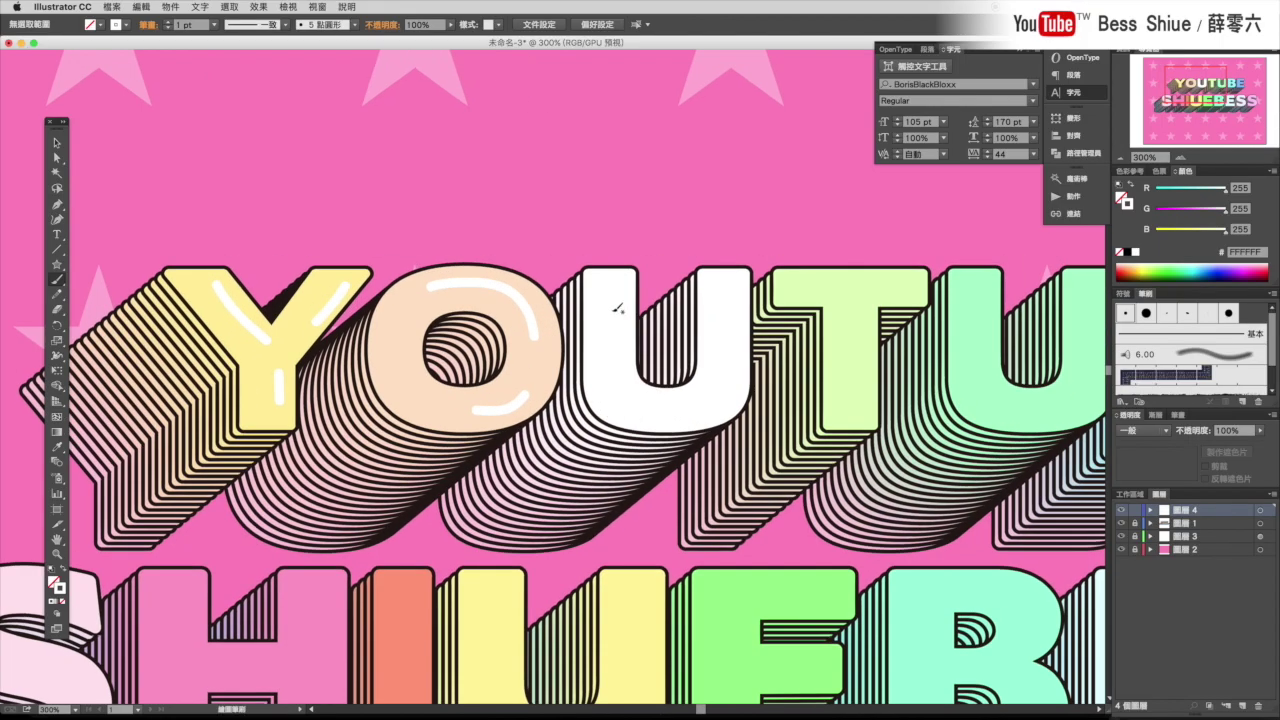
{"action": "scroll", "coordinate": [741, 294], "scroll_direction": "right", "scroll_amount": 4}
{"action": "mouse_move", "coordinate": [685, 279]}
{"action": "left_mouse_down"}
{"action": "mouse_move", "coordinate": [805, 278]}
{"action": "mouse_move", "coordinate": [745, 418]}
{"action": "left_mouse_up"}
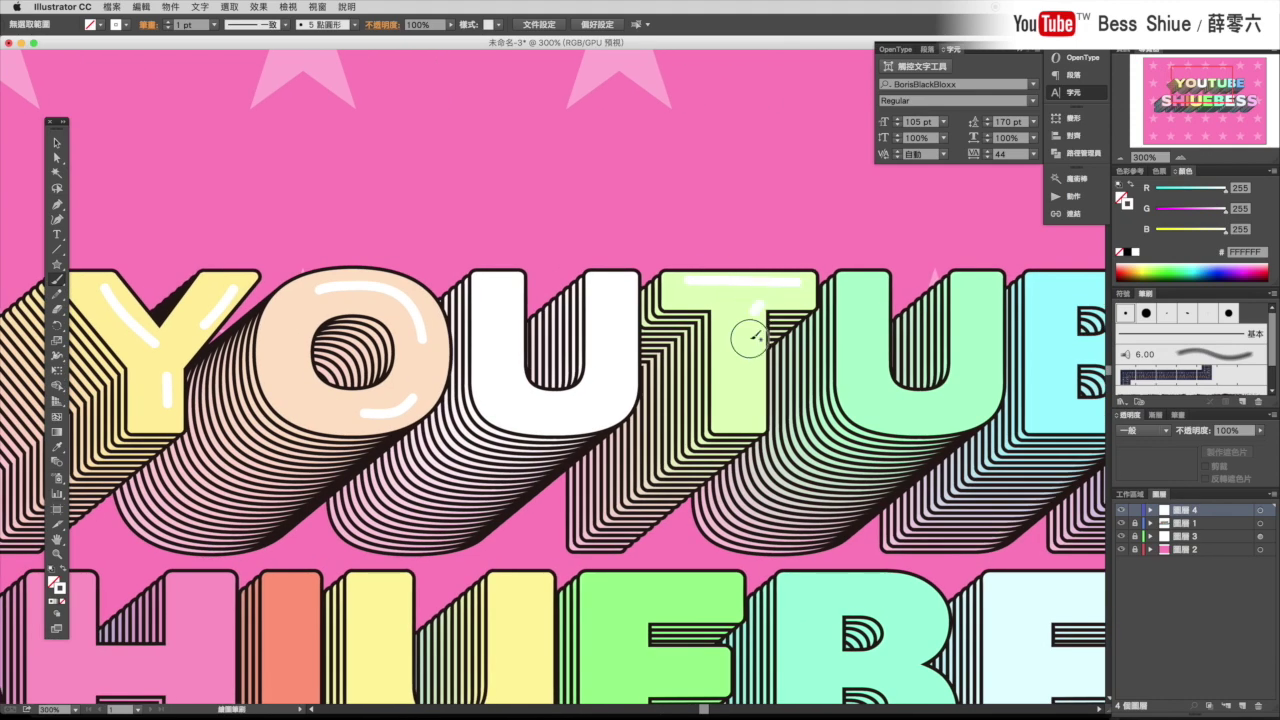
{"action": "scroll", "coordinate": [833, 310], "scroll_direction": "right", "scroll_amount": 4}
{"action": "left_click_drag", "start_coordinate": [877, 280], "coordinate": [880, 345]}
{"action": "left_click_drag", "start_coordinate": [768, 288], "coordinate": [764, 384]}
{"action": "scroll", "coordinate": [764, 384], "scroll_direction": "right", "scroll_amount": 5}
{"action": "left_click_drag", "start_coordinate": [810, 266], "coordinate": [815, 350]}
{"action": "scroll", "coordinate": [895, 388], "scroll_direction": "right", "scroll_amount": 3}
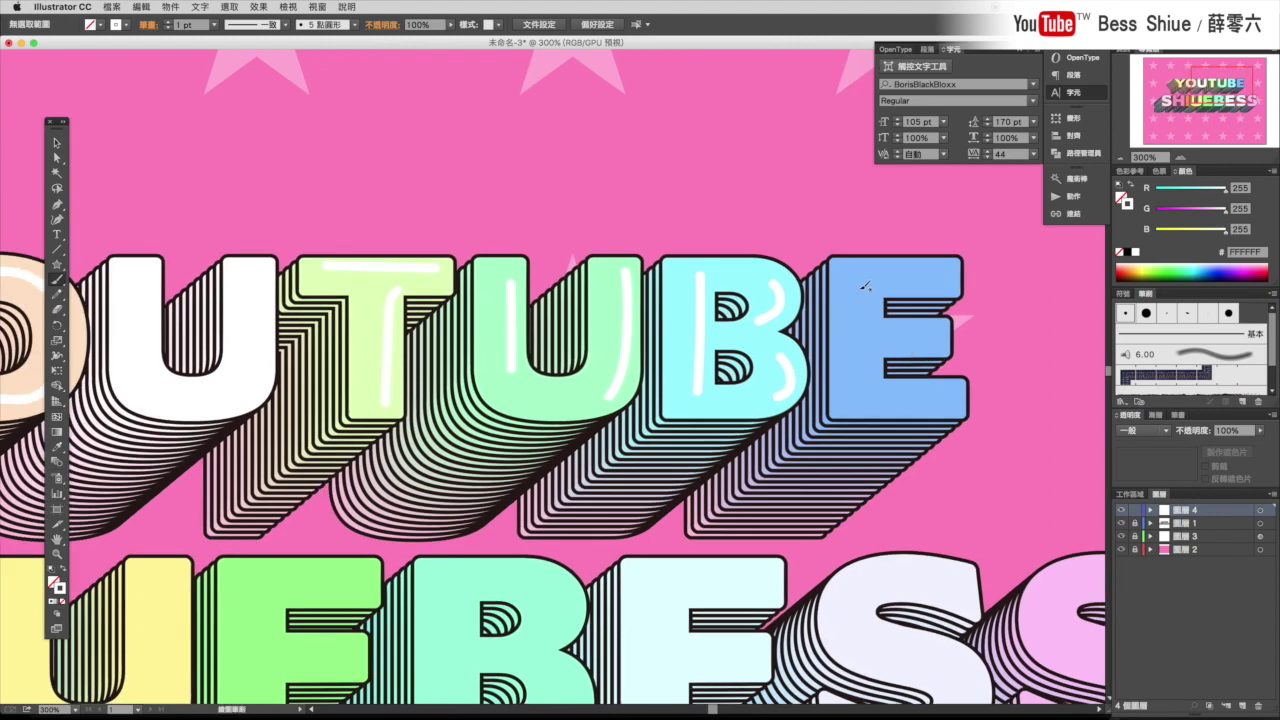
- Paint white highlights on the S, H, I and E arms of SHIUEBESS
{"action": "scroll", "coordinate": [911, 397], "scroll_direction": "left", "scroll_amount": 10}
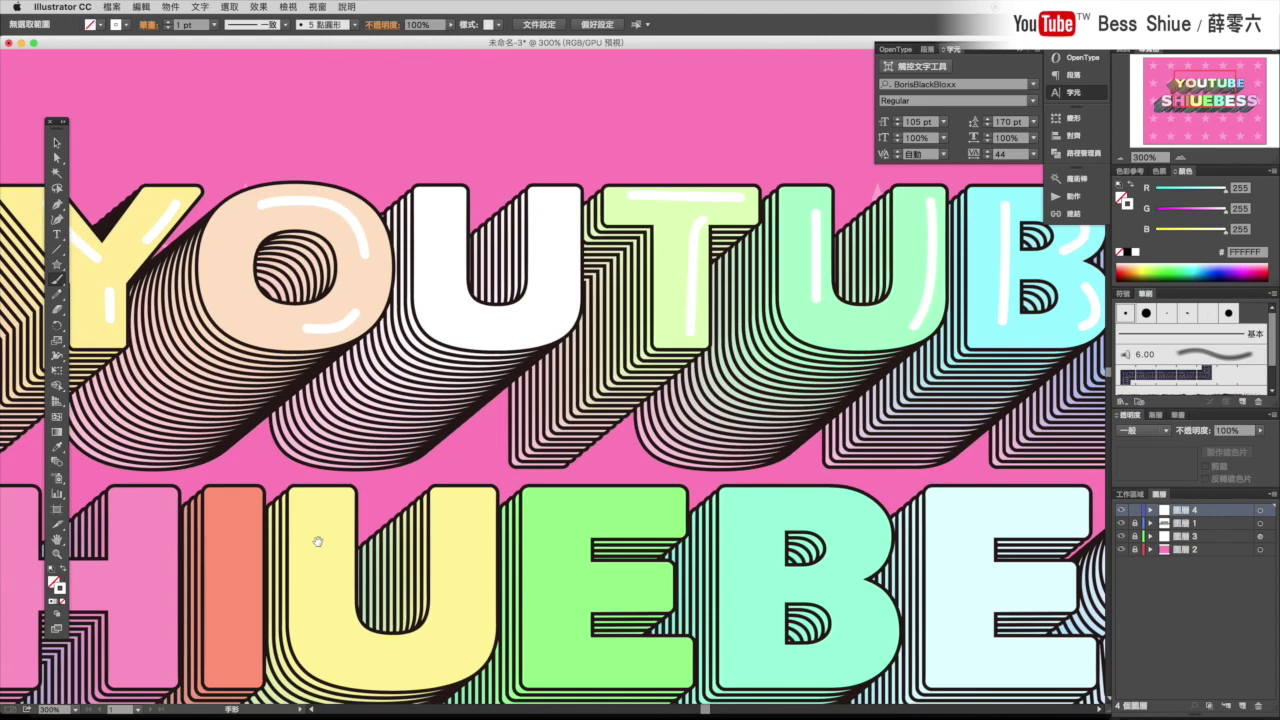
{"action": "scroll", "coordinate": [450, 320], "scroll_direction": "down", "scroll_amount": 5}
{"action": "left_click_drag", "start_coordinate": [414, 320], "coordinate": [398, 388]}
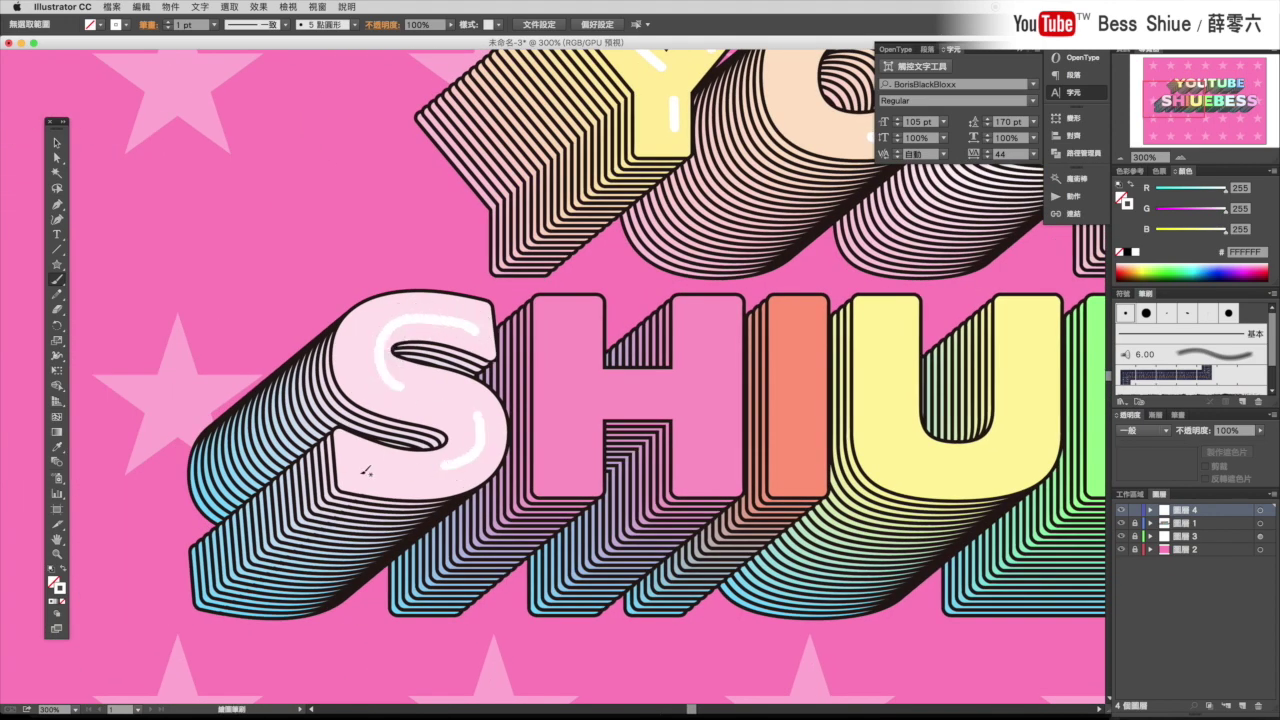
{"action": "left_click_drag", "start_coordinate": [585, 320], "coordinate": [583, 466]}
{"action": "left_click_drag", "start_coordinate": [733, 310], "coordinate": [730, 480]}
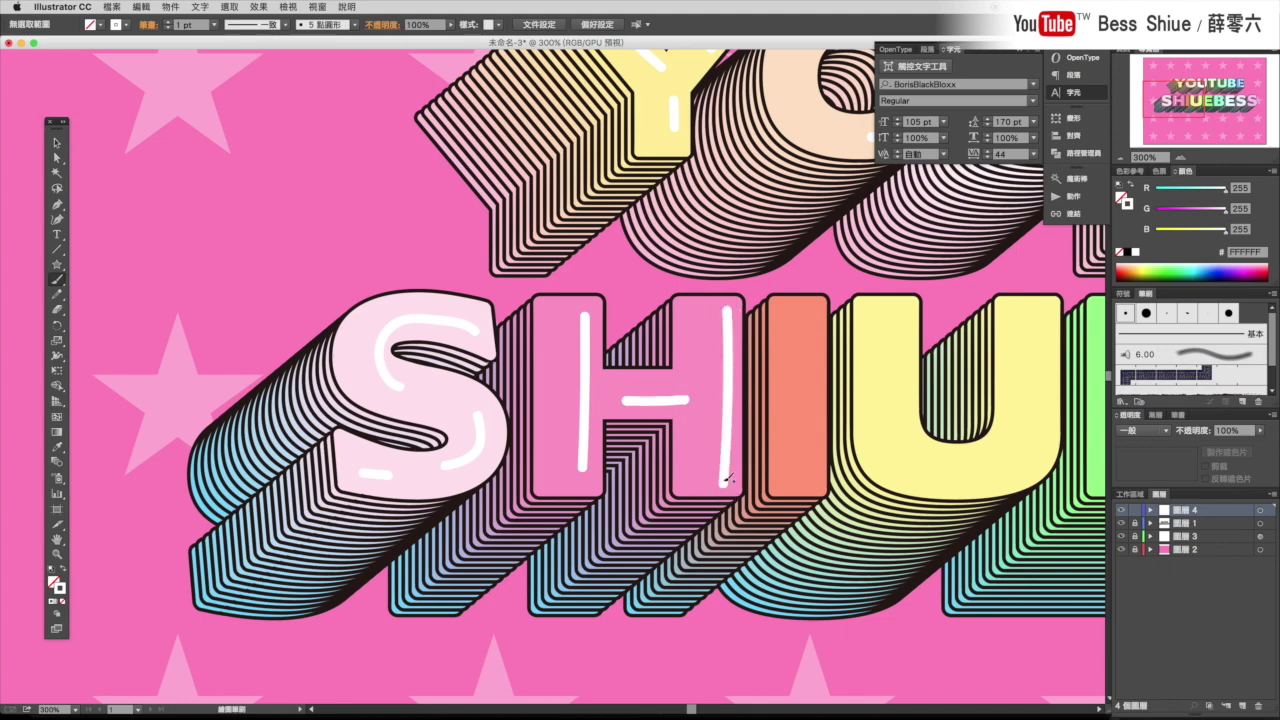
{"action": "scroll", "coordinate": [730, 480], "scroll_direction": "right", "scroll_amount": 3}
{"action": "left_click_drag", "start_coordinate": [716, 304], "coordinate": [710, 446]}
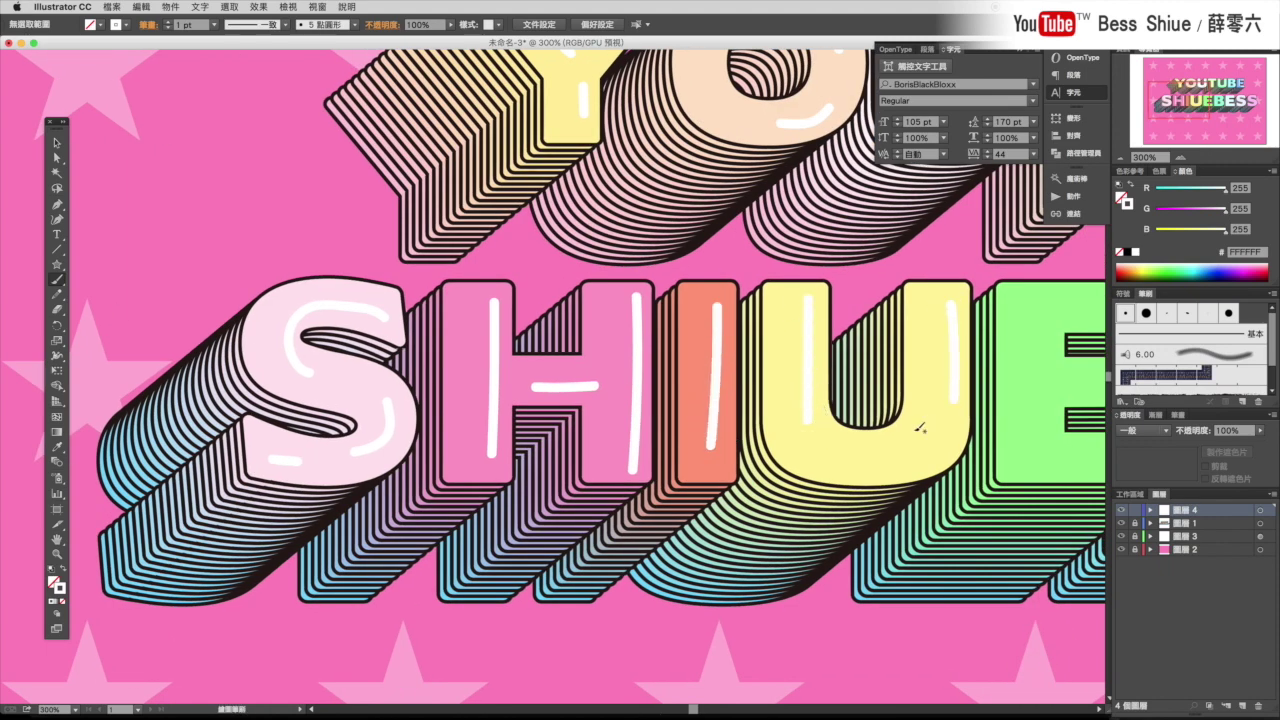
{"action": "scroll", "coordinate": [849, 449], "scroll_direction": "right", "scroll_amount": 5}
{"action": "left_click_drag", "start_coordinate": [815, 320], "coordinate": [860, 318]}
{"action": "left_click_drag", "start_coordinate": [810, 384], "coordinate": [855, 384]}
{"action": "left_click_drag", "start_coordinate": [825, 444], "coordinate": [862, 443]}
- Paint highlights on the B, the next letter and both final S curves
{"action": "scroll", "coordinate": [857, 443], "scroll_direction": "right", "scroll_amount": 3}
{"action": "left_click_drag", "start_coordinate": [833, 312], "coordinate": [838, 448]}
{"action": "mouse_move", "coordinate": [912, 298]}
{"action": "left_mouse_down"}
{"action": "mouse_move", "coordinate": [940, 340]}
{"action": "mouse_move", "coordinate": [918, 445]}
{"action": "left_mouse_up"}
{"action": "scroll", "coordinate": [918, 445], "scroll_direction": "right", "scroll_amount": 3}
{"action": "left_click_drag", "start_coordinate": [852, 292], "coordinate": [850, 440]}
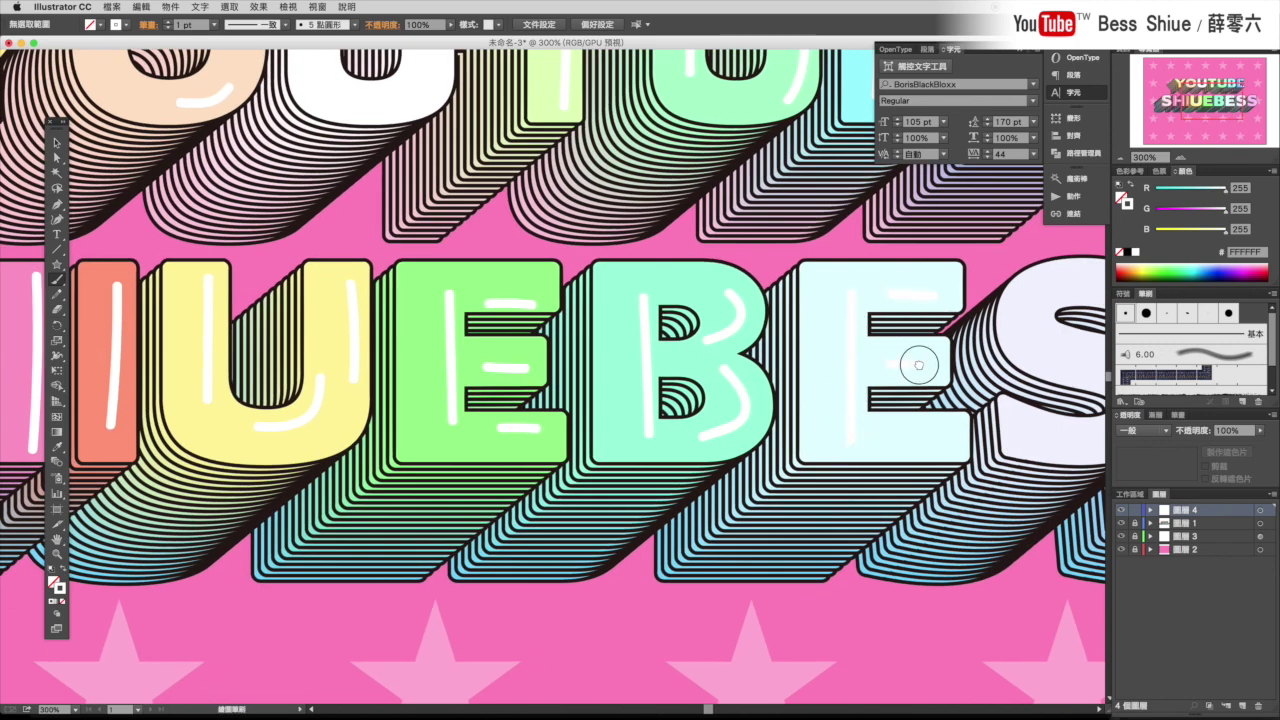
{"action": "scroll", "coordinate": [1005, 405], "scroll_direction": "right", "scroll_amount": 3}
{"action": "left_click_drag", "start_coordinate": [920, 277], "coordinate": [857, 320]}
{"action": "key", "text": "ctrl+z"}
{"action": "left_click_drag", "start_coordinate": [931, 289], "coordinate": [870, 348]}
{"action": "left_click_drag", "start_coordinate": [955, 398], "coordinate": [857, 428]}
{"action": "scroll", "coordinate": [857, 428], "scroll_direction": "right", "scroll_amount": 3}
{"action": "left_click_drag", "start_coordinate": [890, 268], "coordinate": [860, 337]}
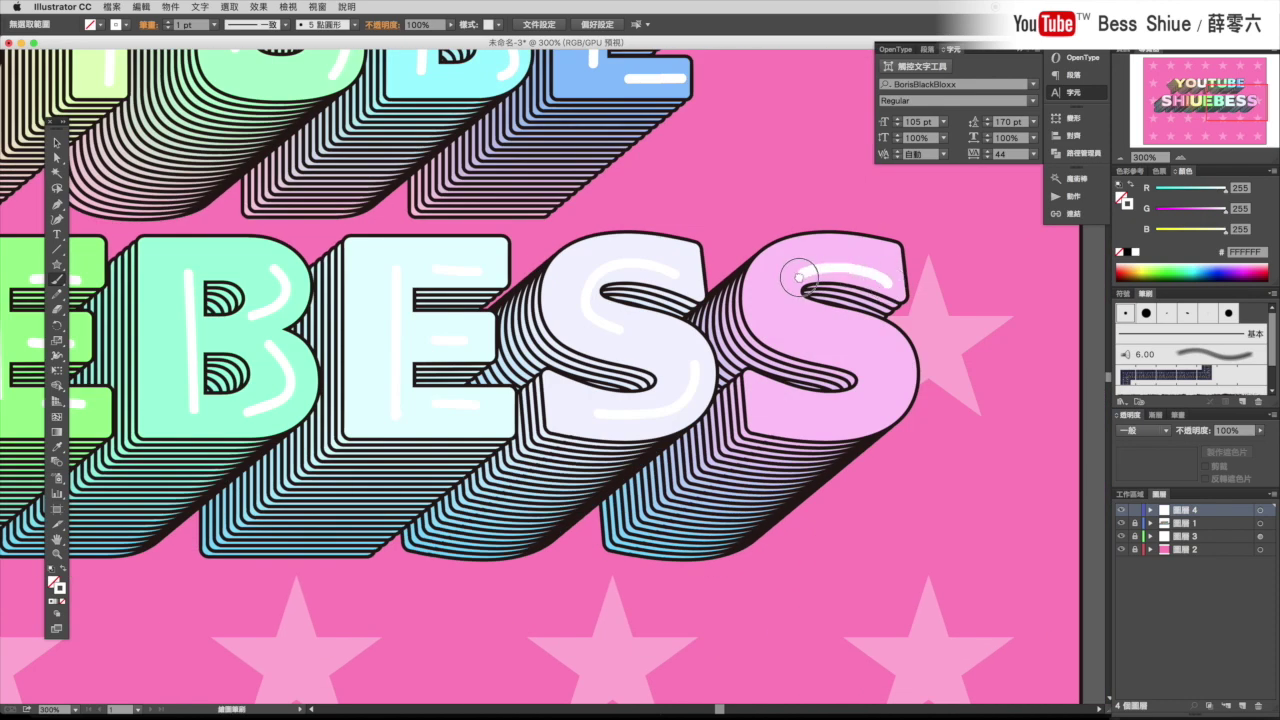
{"action": "mouse_move", "coordinate": [890, 383]}
{"action": "left_mouse_down"}
{"action": "mouse_move", "coordinate": [851, 414]}
{"action": "mouse_move", "coordinate": [793, 416]}
{"action": "left_mouse_up"}
- Restyle all highlight strokes with the 5 pt Round brush at 2 pt and 70% opacity
{"action": "left_click", "coordinate": [1258, 510]}
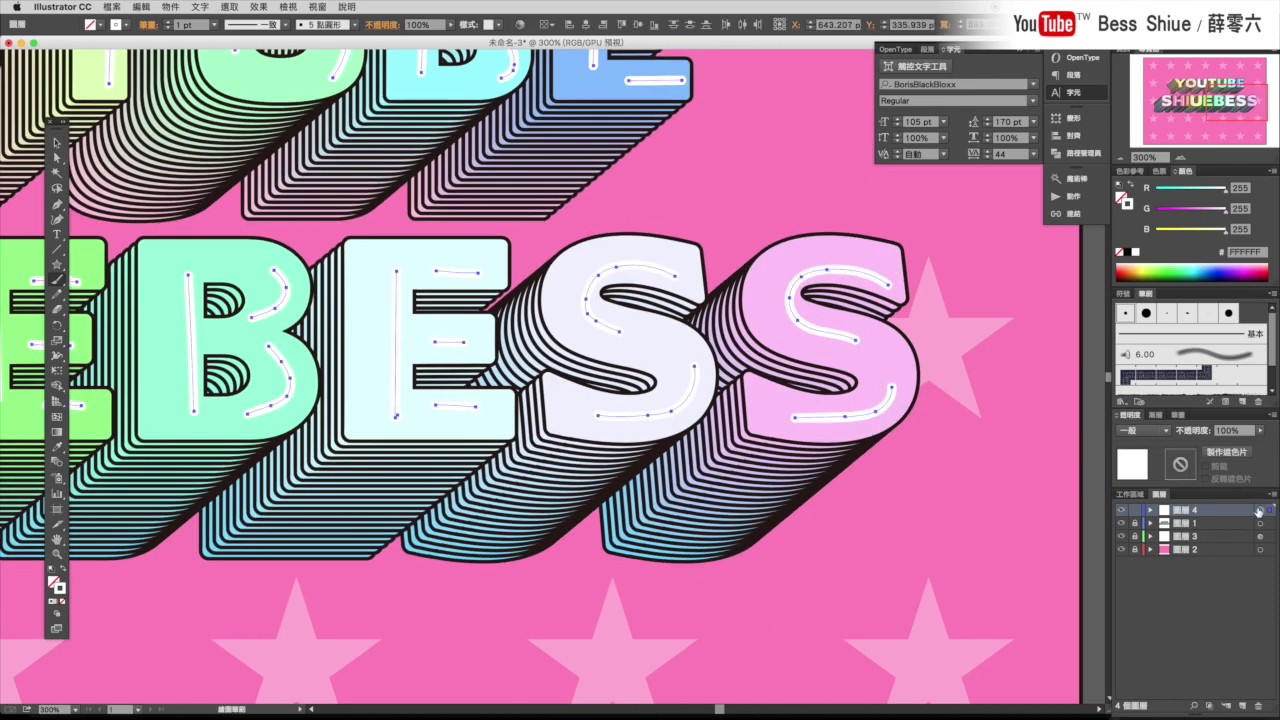
{"action": "left_click", "coordinate": [1184, 313]}
{"action": "left_click", "coordinate": [1193, 430]}
{"action": "left_click", "coordinate": [1207, 150]}
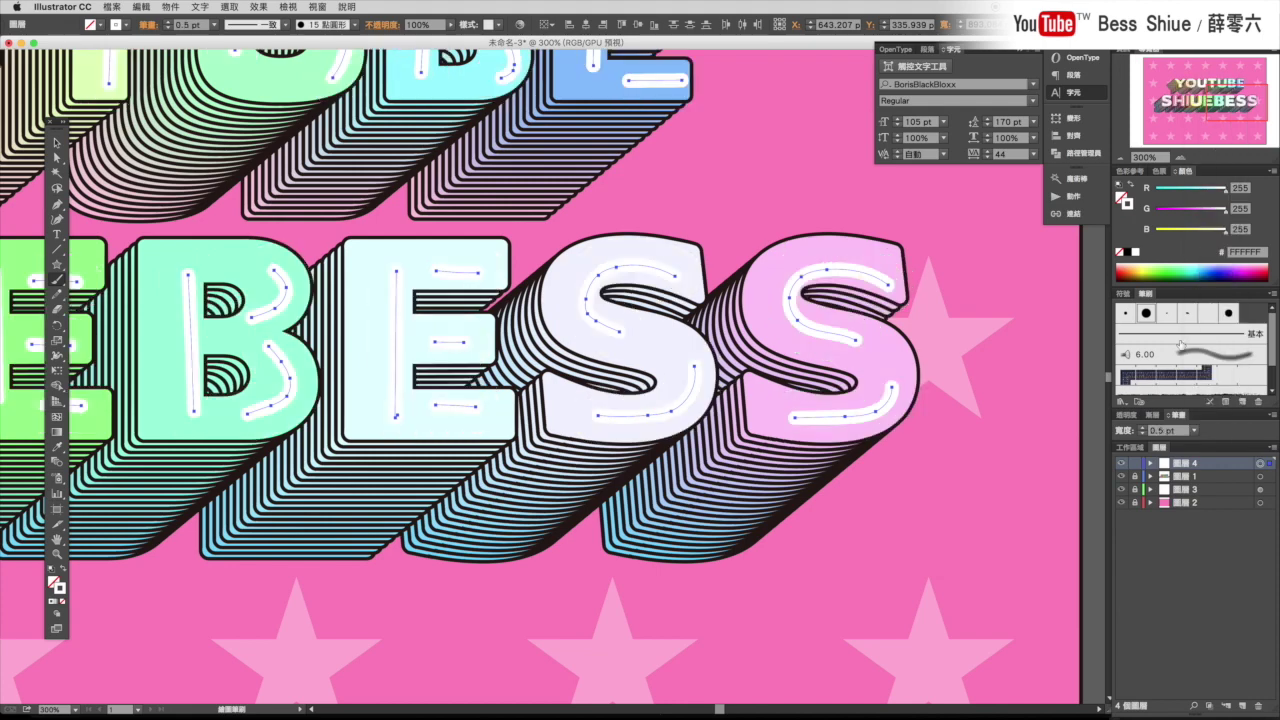
{"action": "left_click", "coordinate": [1125, 313]}
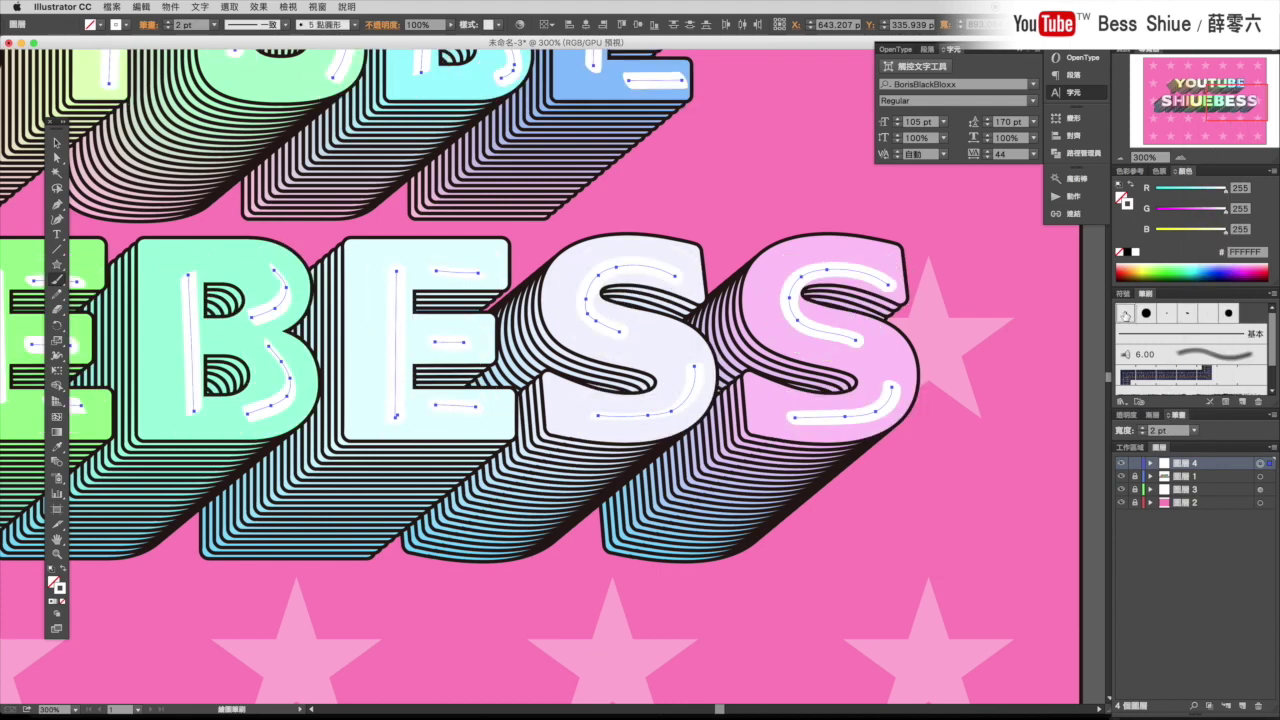
{"action": "left_click", "coordinate": [1127, 414]}
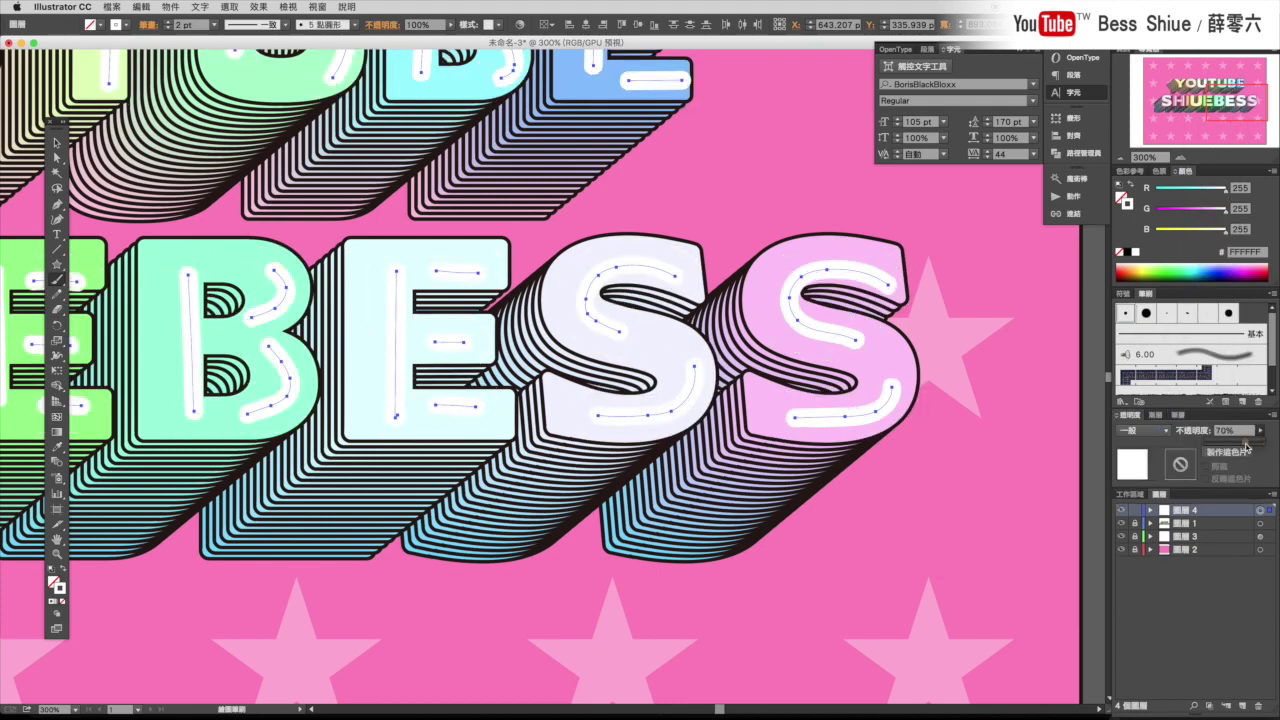
{"action": "left_click_drag", "start_coordinate": [1246, 447], "coordinate": [1245, 446]}
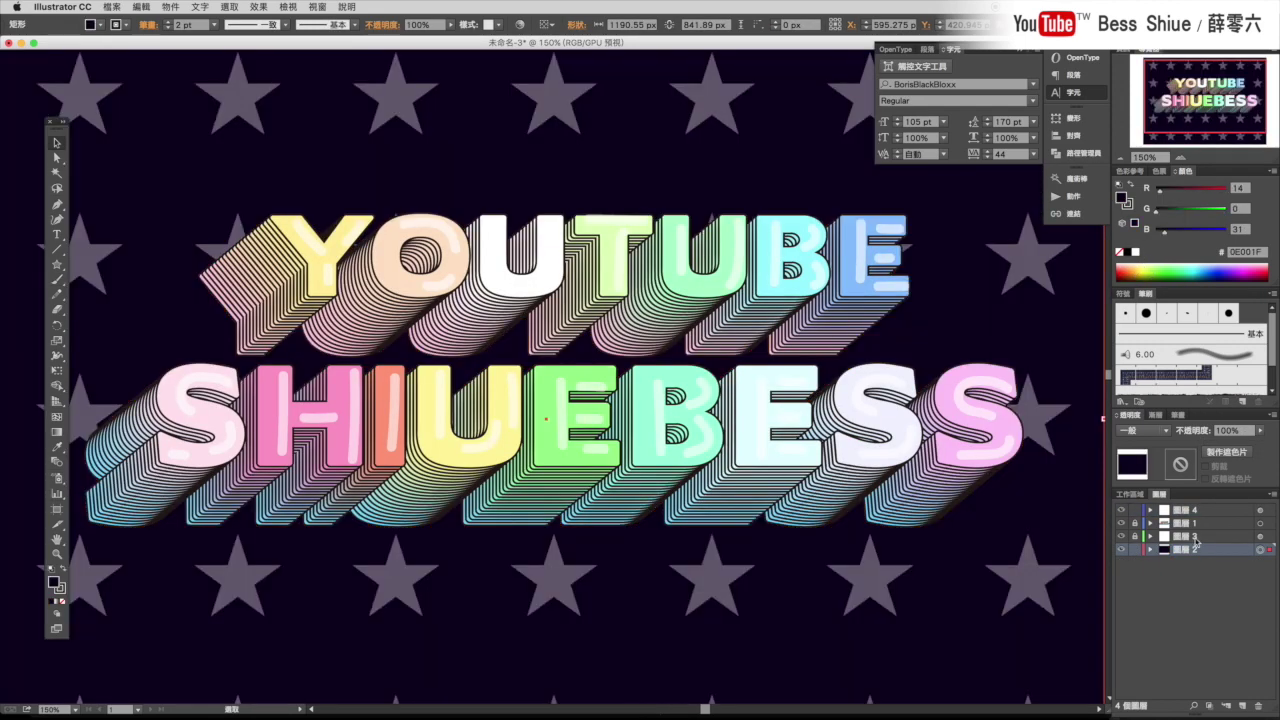
- Lock the background and fill the stars with a radial gradient using a pale RGB stop colour
{"action": "key", "text": "ctrl+2"}
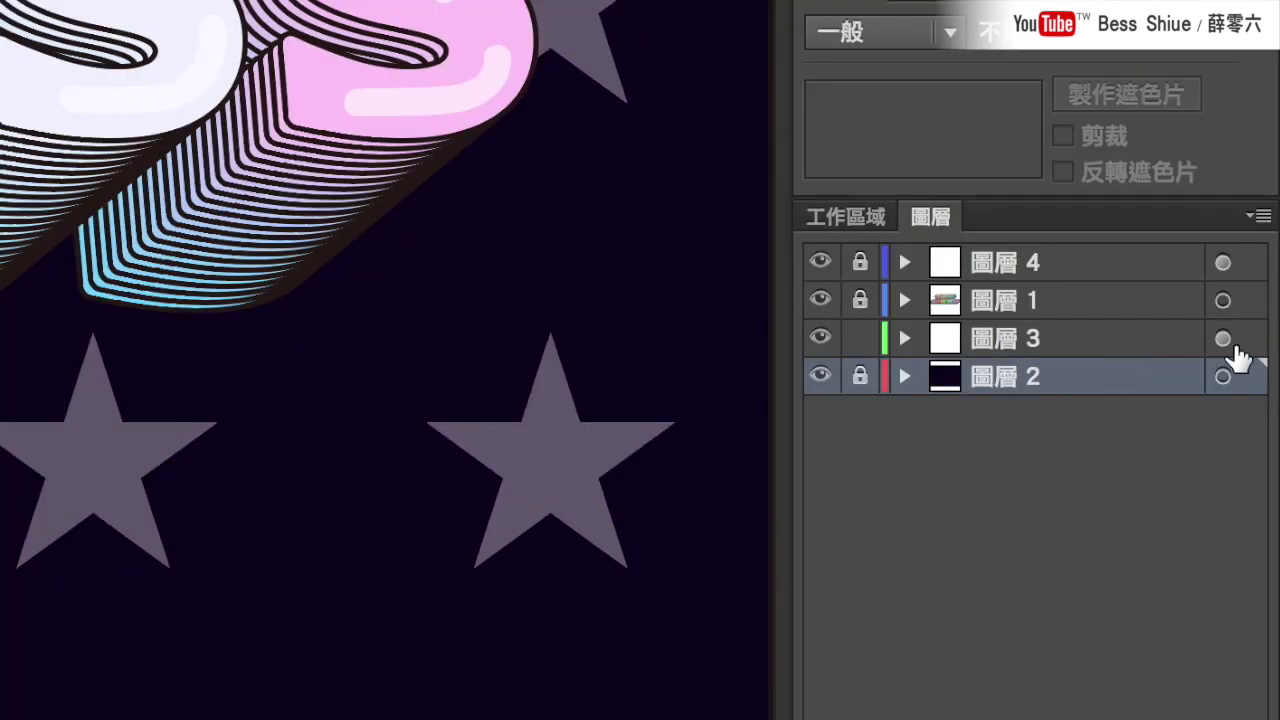
{"action": "left_click", "coordinate": [1259, 536]}
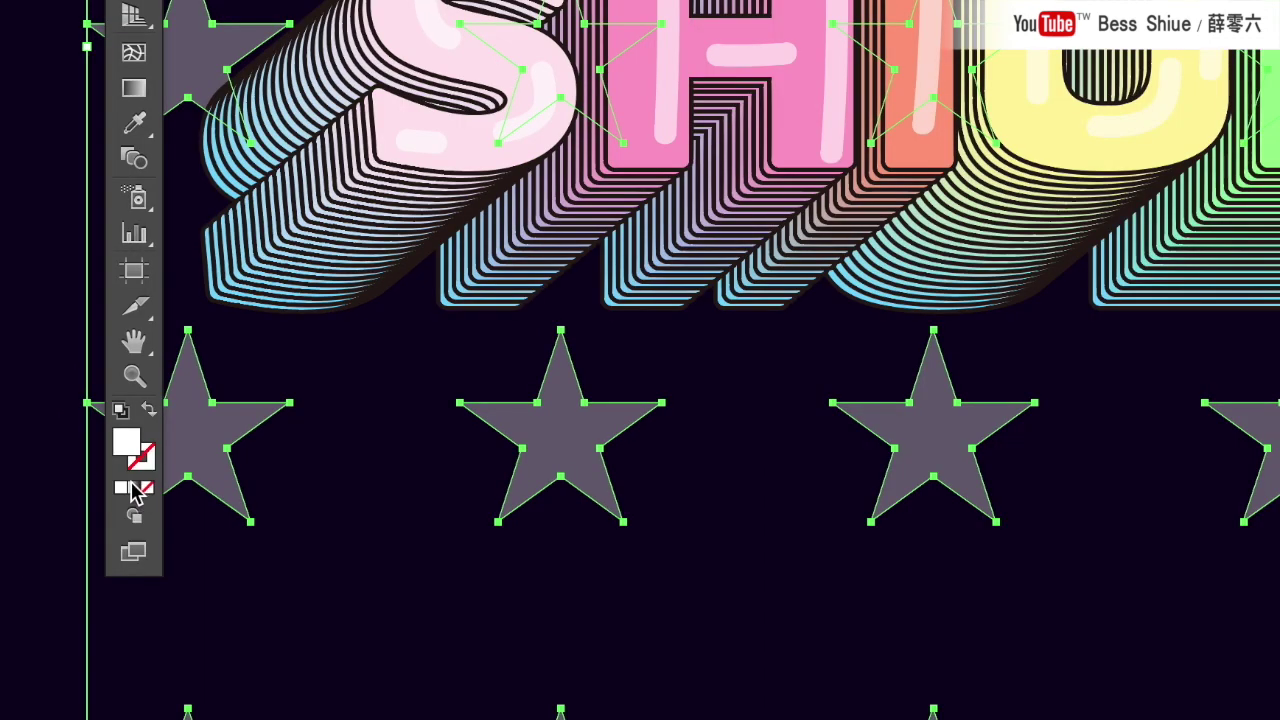
{"action": "left_click", "coordinate": [141, 490]}
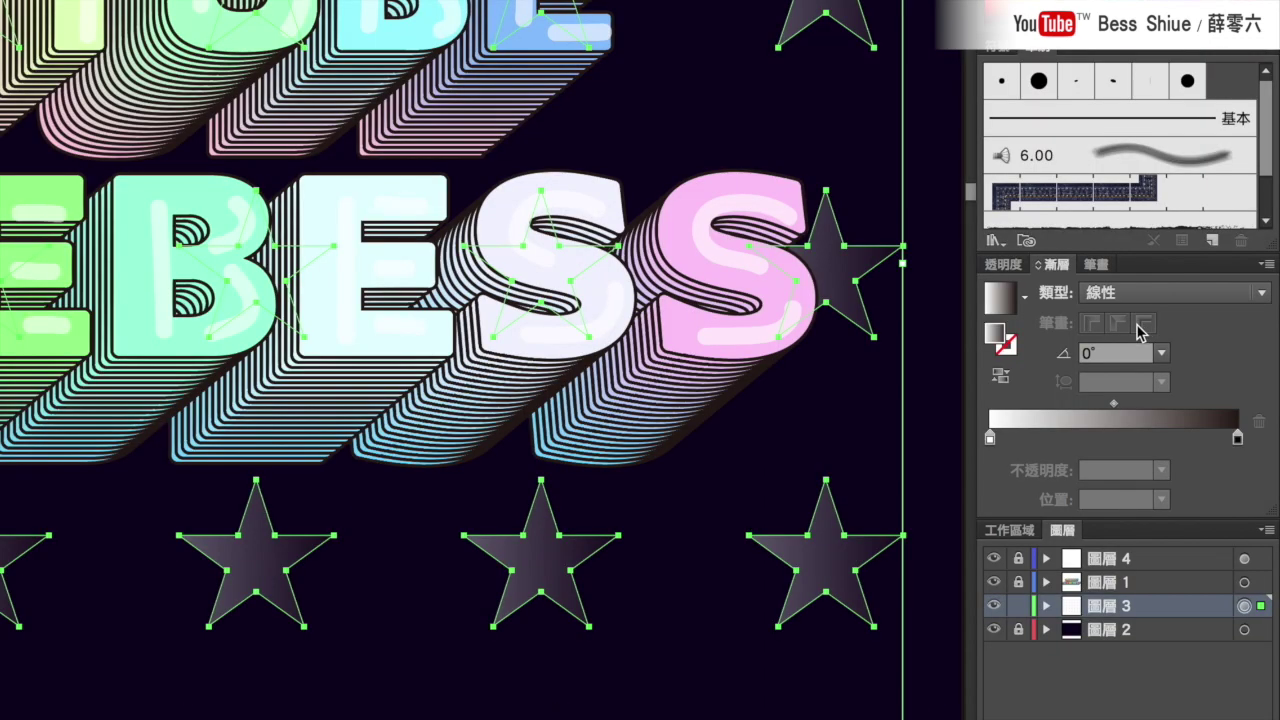
{"action": "left_click", "coordinate": [1143, 292]}
{"action": "left_click", "coordinate": [1144, 338]}
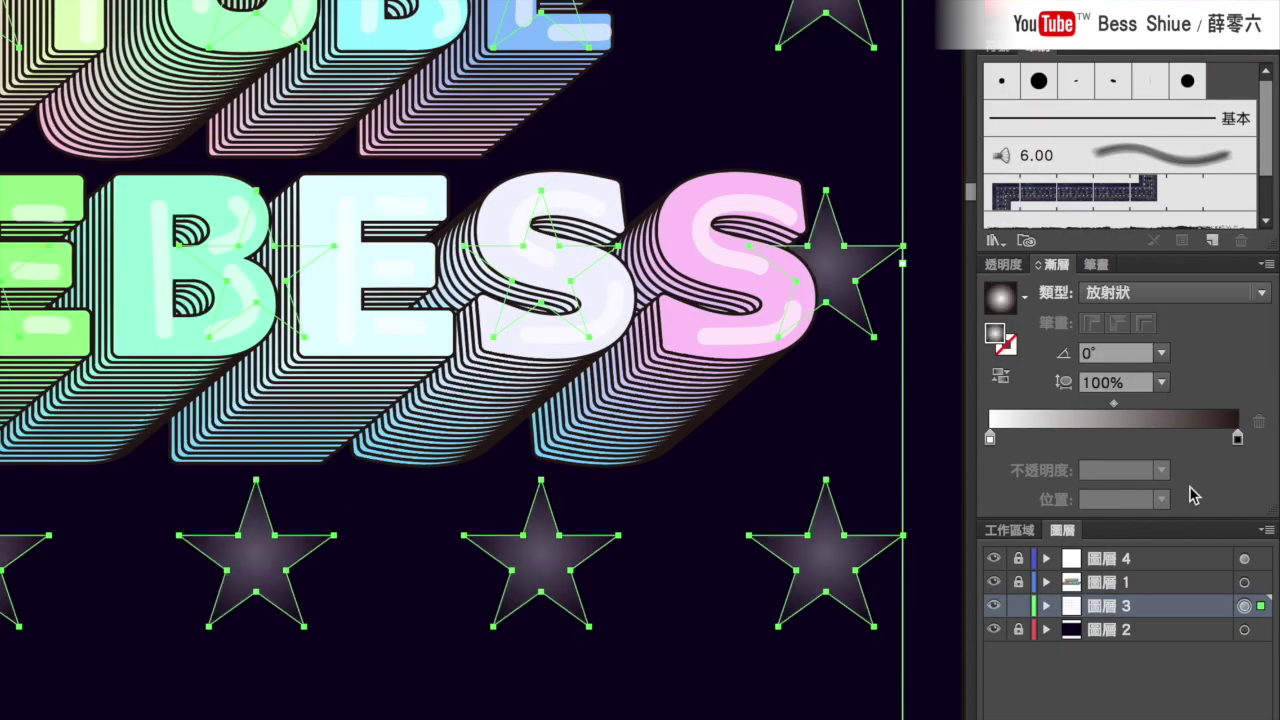
{"action": "double_click", "coordinate": [1239, 439]}
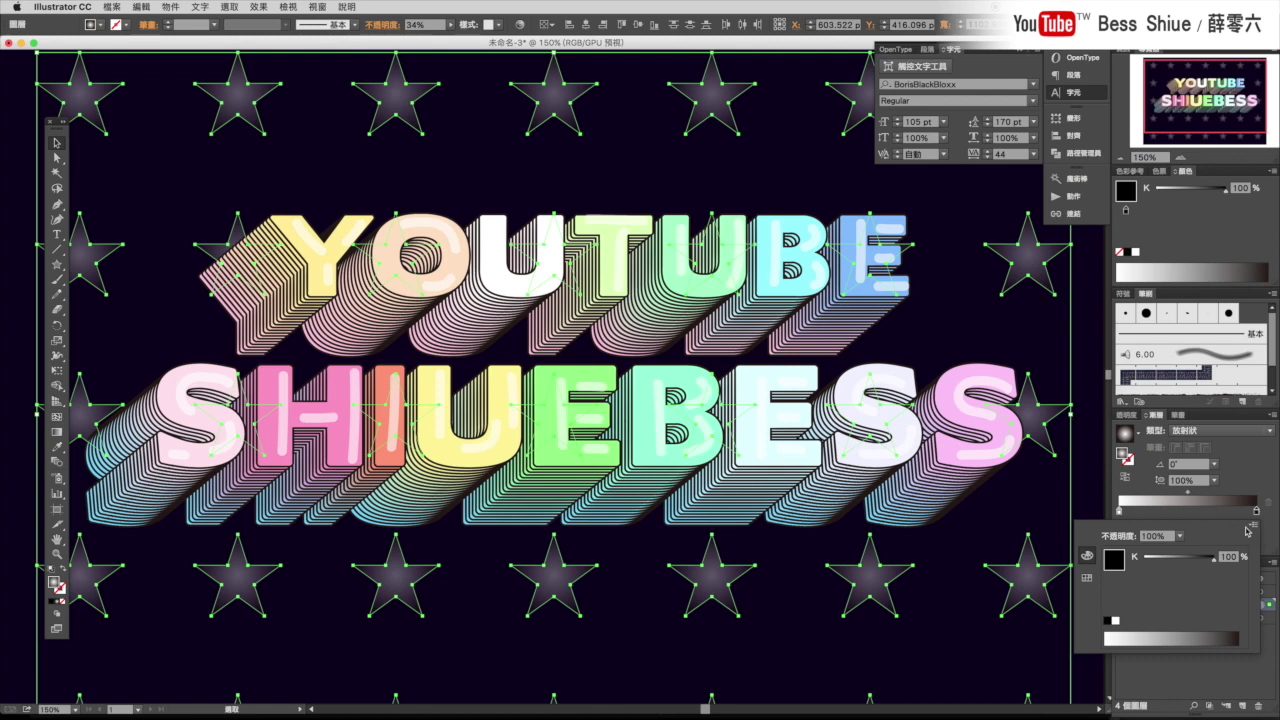
{"action": "left_click", "coordinate": [1247, 531]}
{"action": "left_click", "coordinate": [1160, 538]}
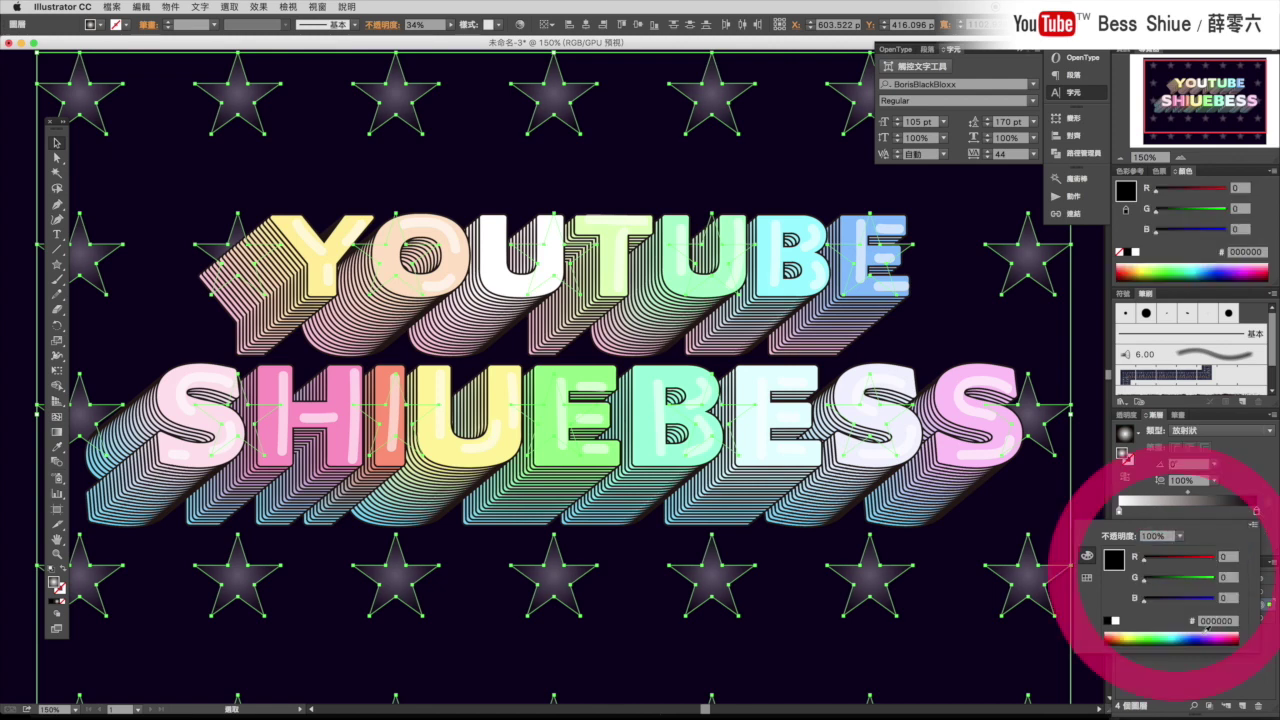
{"action": "left_click", "coordinate": [1140, 636]}
{"action": "left_click", "coordinate": [1131, 634]}
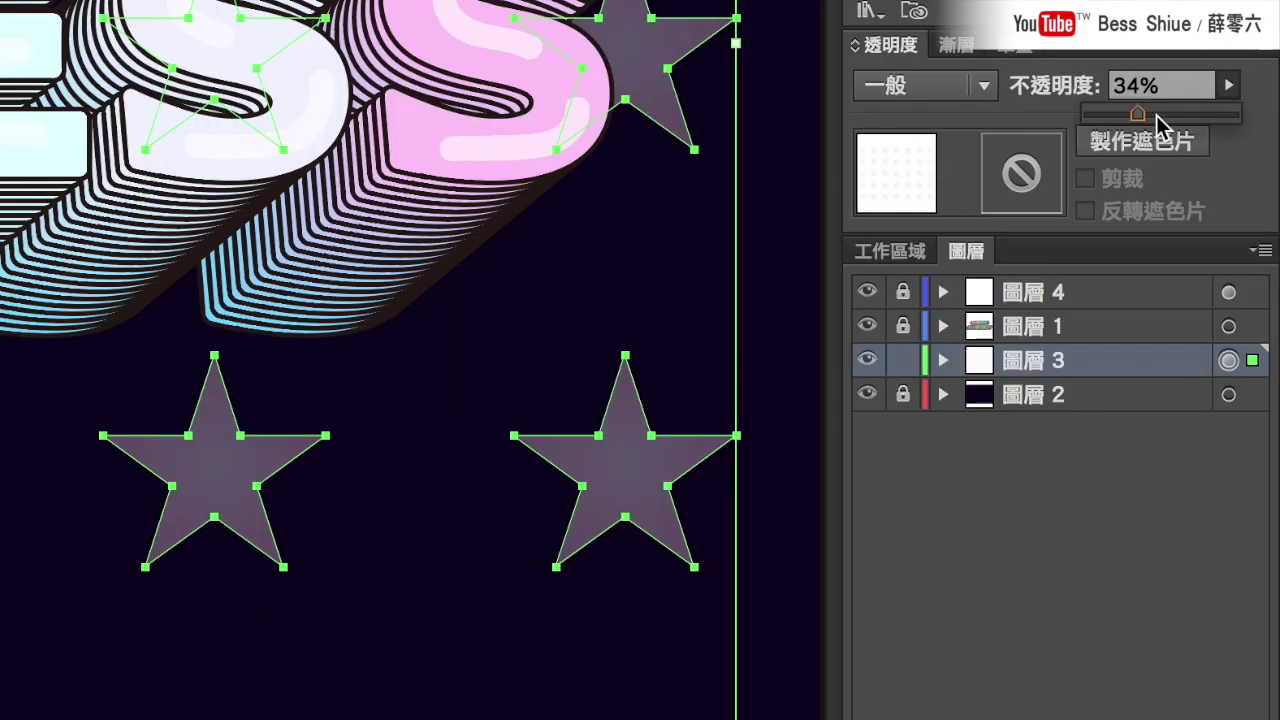
{"action": "left_click_drag", "start_coordinate": [1157, 115], "coordinate": [1180, 115]}
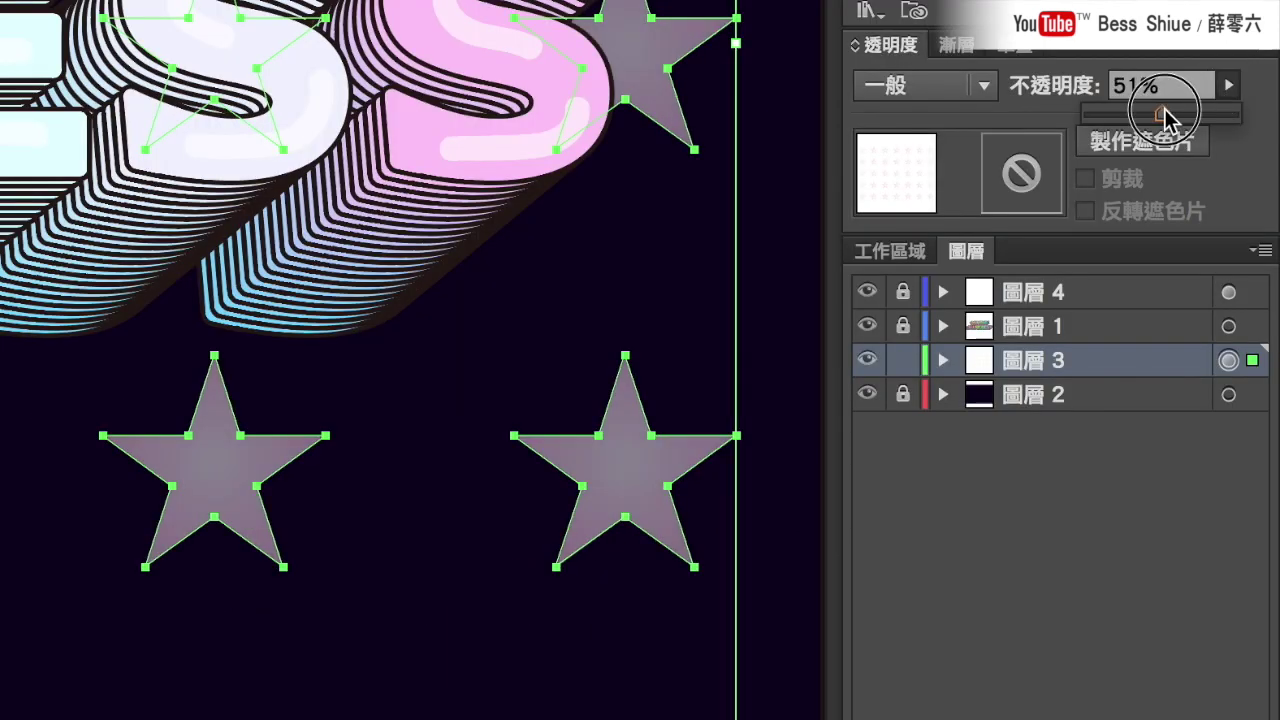
- Set the inner gradient stop to 20% opacity and the midpoint to about 81%
{"action": "left_click", "coordinate": [957, 45]}
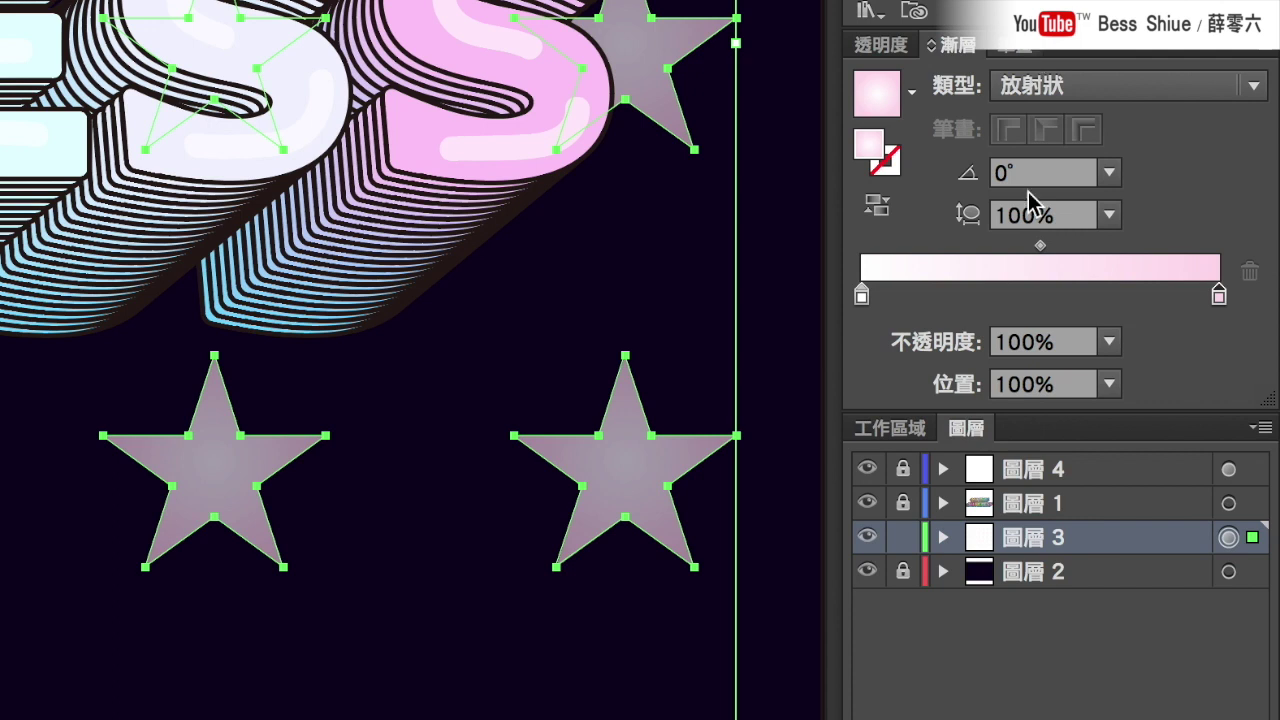
{"action": "left_click", "coordinate": [862, 294]}
{"action": "left_click", "coordinate": [1109, 342]}
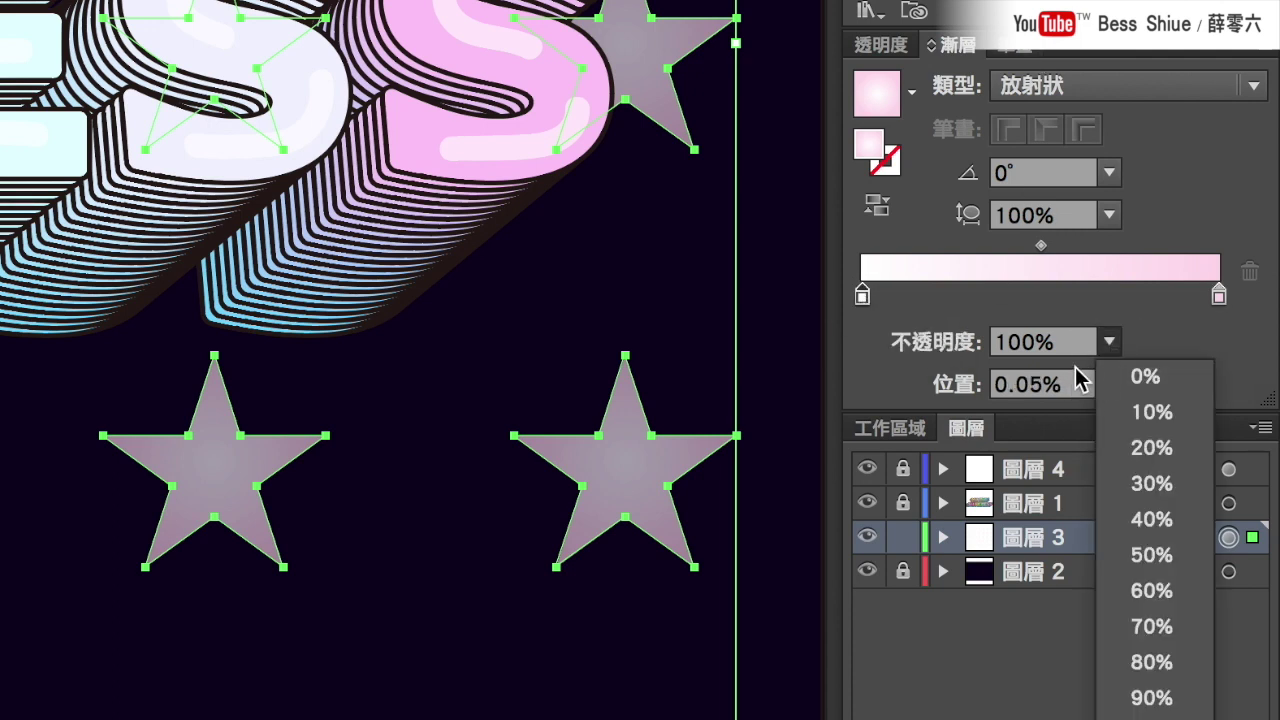
{"action": "left_click", "coordinate": [1148, 449]}
{"action": "mouse_move", "coordinate": [1041, 245]}
{"action": "left_mouse_down"}
{"action": "mouse_move", "coordinate": [1156, 247]}
{"action": "mouse_move", "coordinate": [1158, 258]}
{"action": "left_mouse_up"}
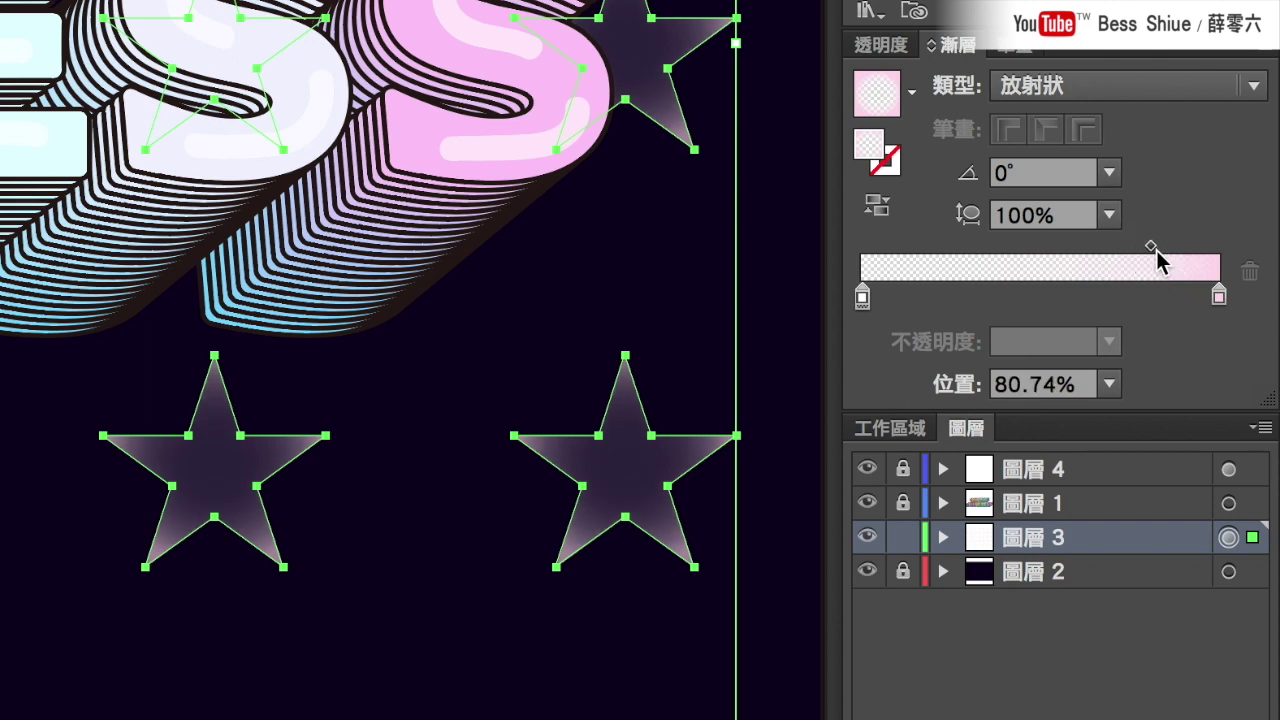
{"action": "left_click", "coordinate": [783, 590]}
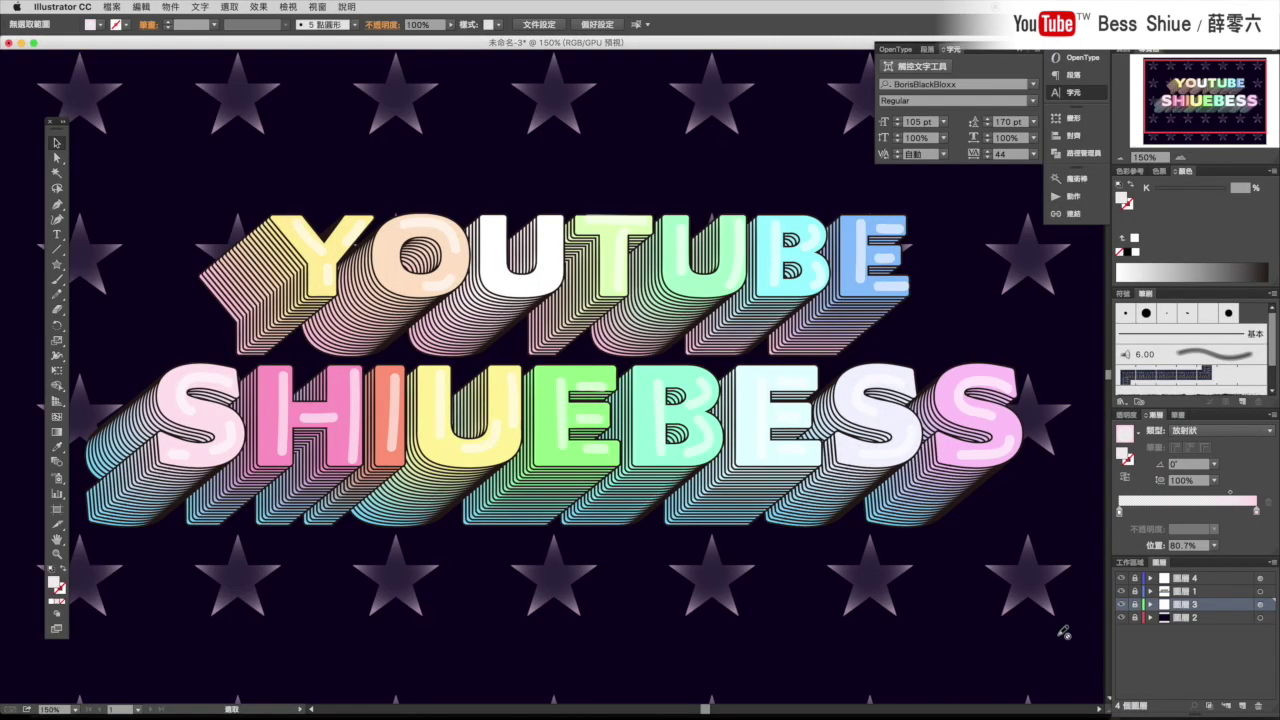